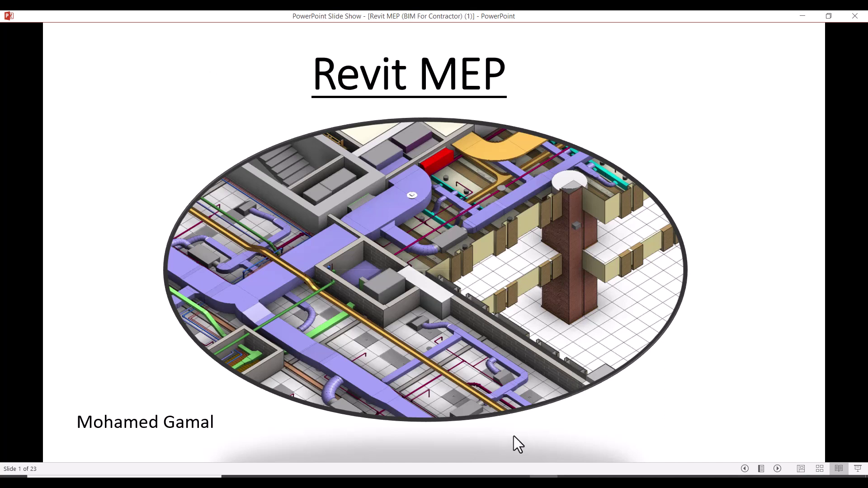
Step: Switch from the PowerPoint 'Revit MEP' title slide to Revit's Ground Floor FFL plan
key(alt+Tab)
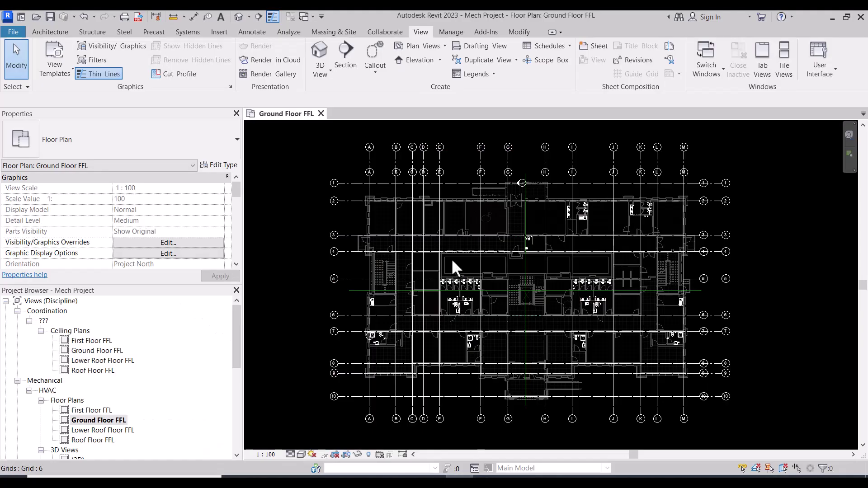
scroll(461, 295, down, 2)
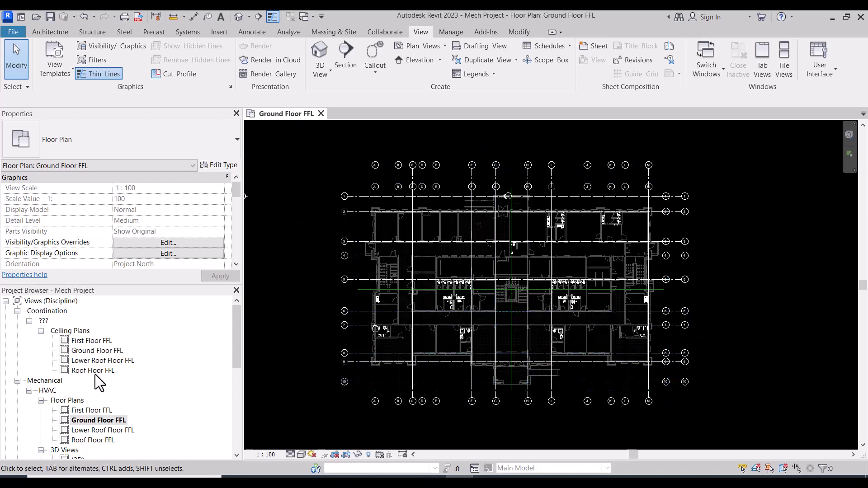
middle_drag(508, 286, 509, 284)
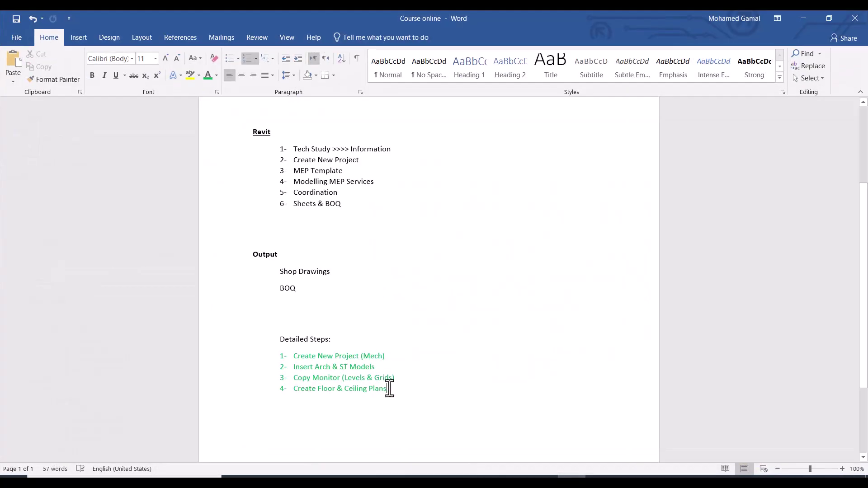
Step: Add step 5 'Create Mech template' with a new line below it
key(Return)
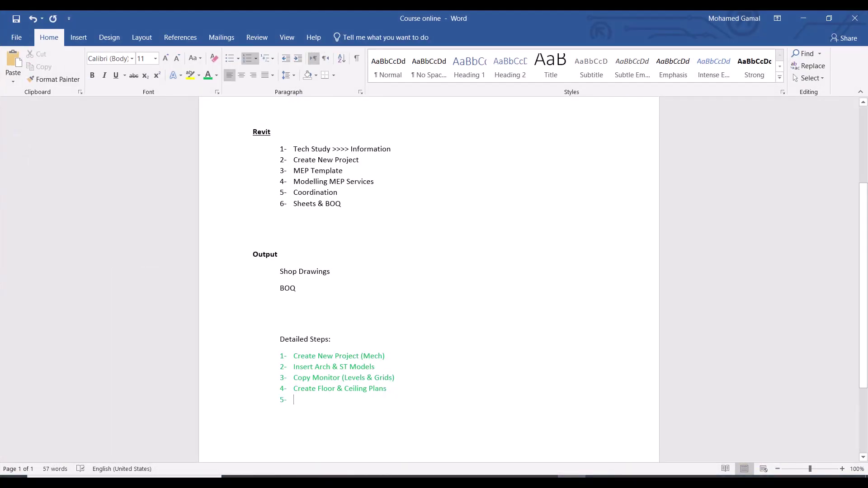
text(Create )
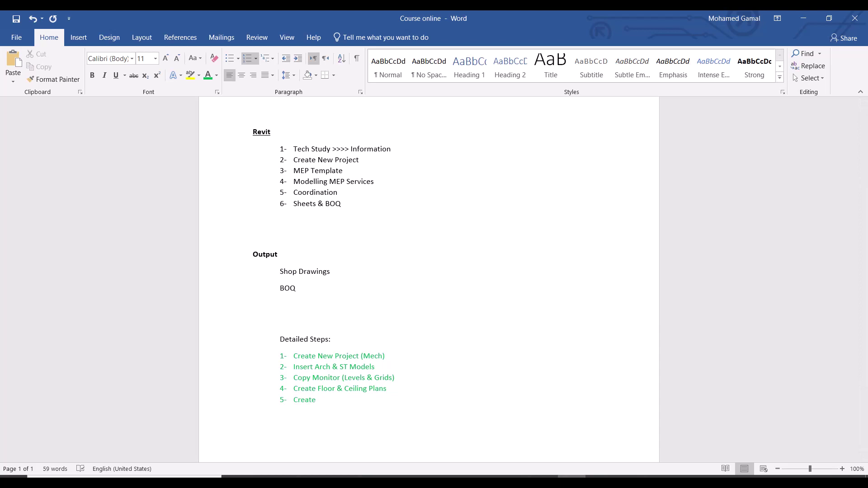
text(Mech templ)
text(ate)
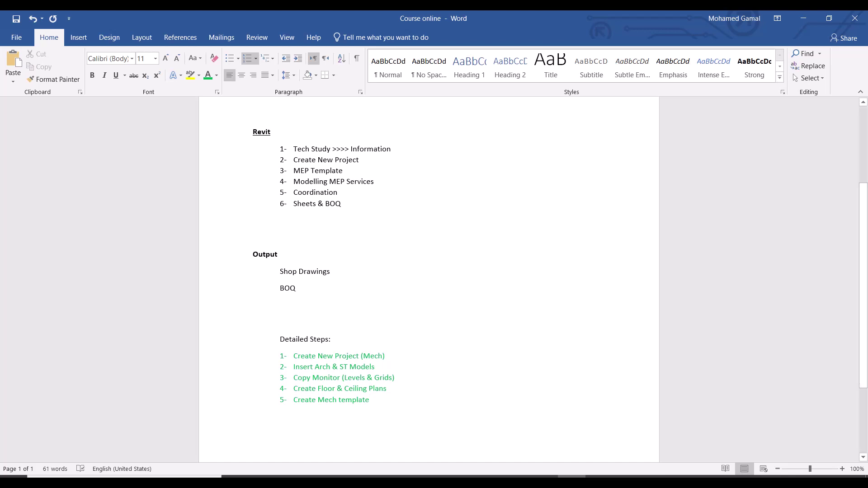
key(Return)
scroll(425, 380, down, 1)
scroll(420, 367, down, 1)
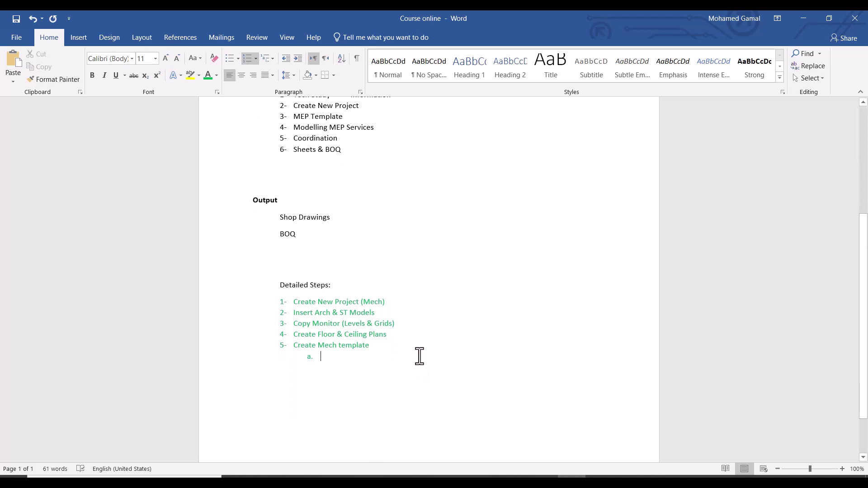
Step: Add sub-items 'Duct systems' and 'Pipe types (CHW-WS-FF-DRN)'
text(Duct)
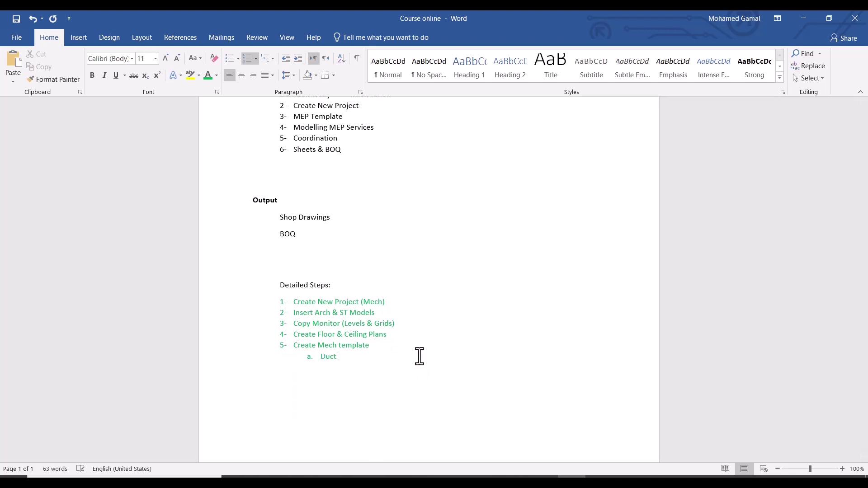
text( syste)
text(ms)
key(Return)
text(Pipe)
text( types (C)
text(HW)
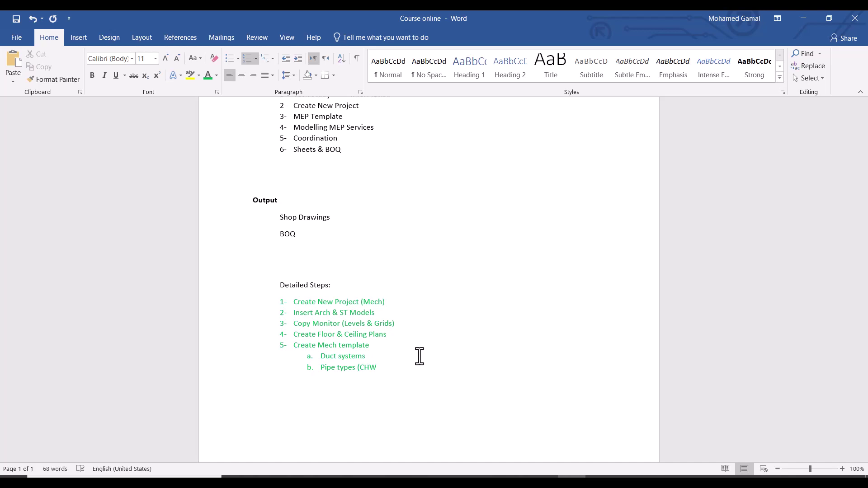
text(-WS-)
text(FF-DR)
text(N)
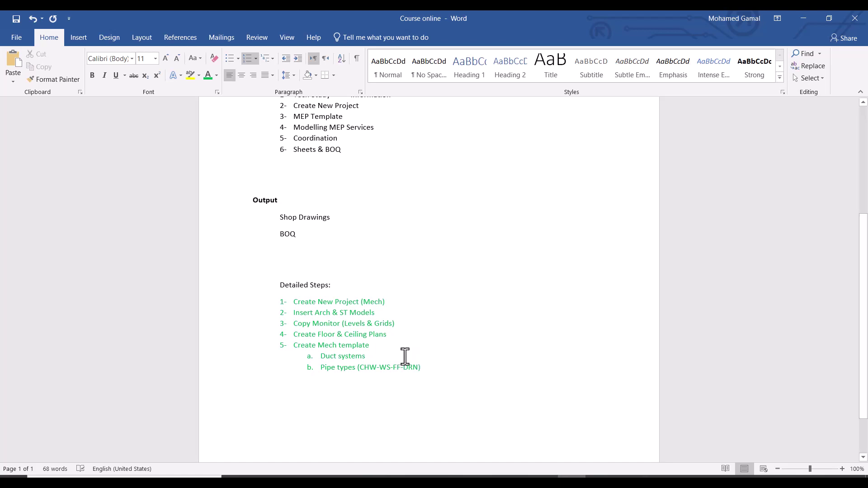
Step: Append '(Supply-Return Exhaust-Fresh)' to the Duct systems line, fixing the typo
click(404, 356)
text(()
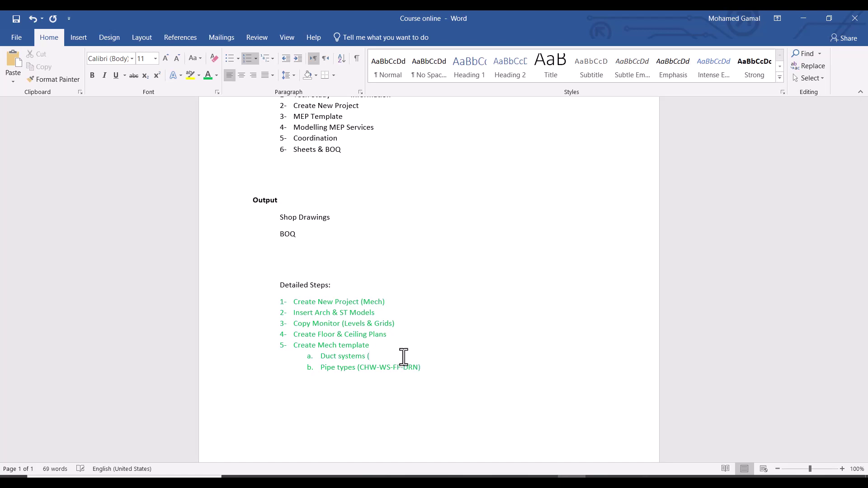
text(u)
text(ppp)
text(y)
key(BackSpace)
key(BackSpace)
text(ly-)
text(Return )
text(Exha)
text(ust)
text(-)
text(Fresh))
click(427, 367)
Step: Add sub-items 'Pipe Systems (FP-Soil-Waste-Rain Water- Condensate-CHWS-CHWR, ....)', 'Annotations & Tags' and 'Units'
key(Return)
text(Pipe S)
text(ystems)
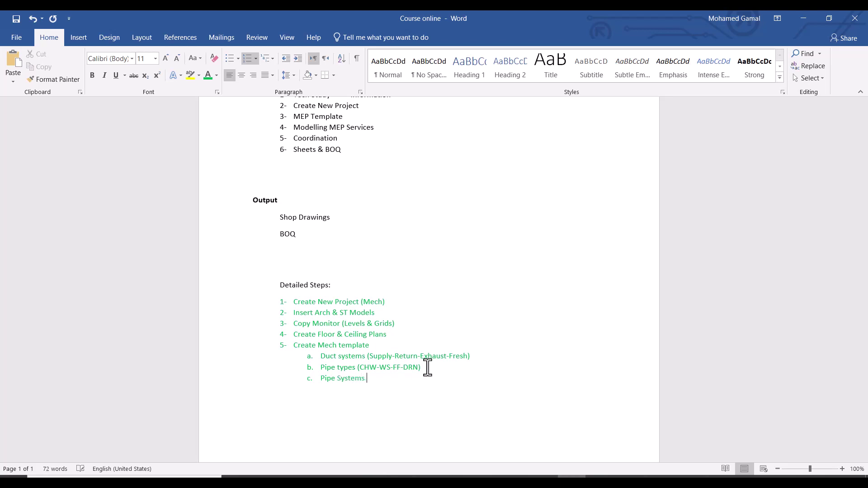
text( (F)
text(P)
text(-S)
text(oil-)
text(Waste-)
text(Rain)
text( Water)
text(- Con)
text(densate-)
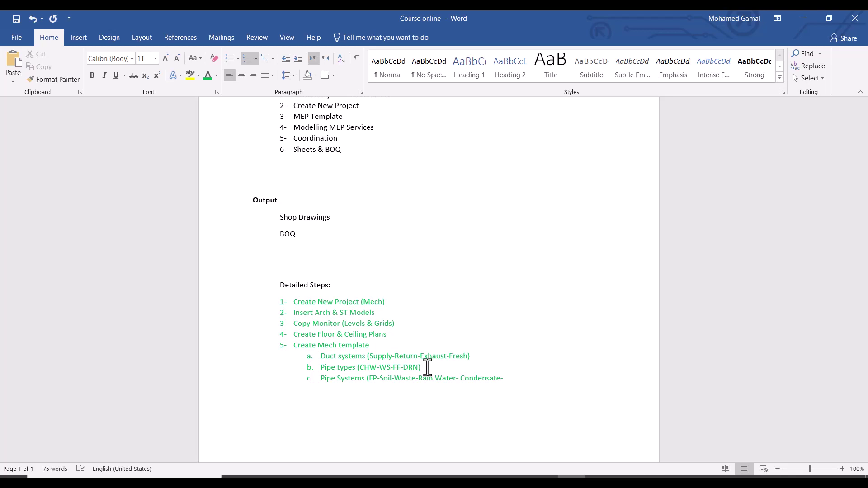
text(CHW)
text(S-C)
text(HWR, )
text(....)
key(Return)
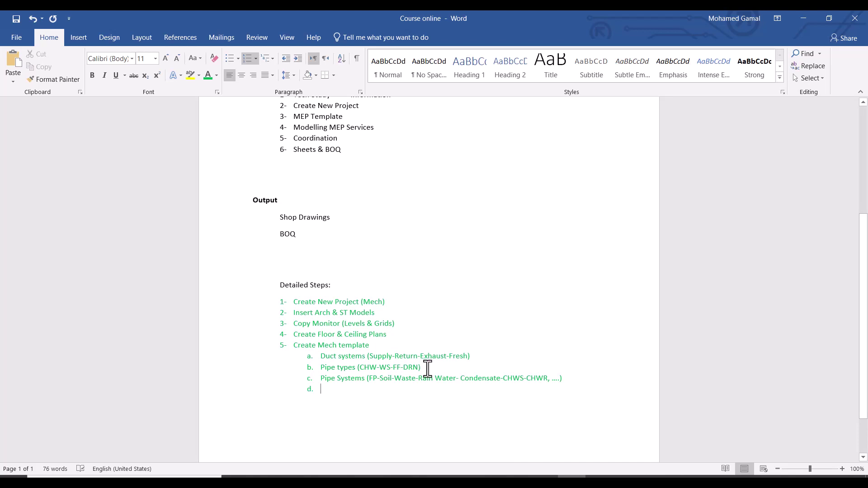
text(Annotati)
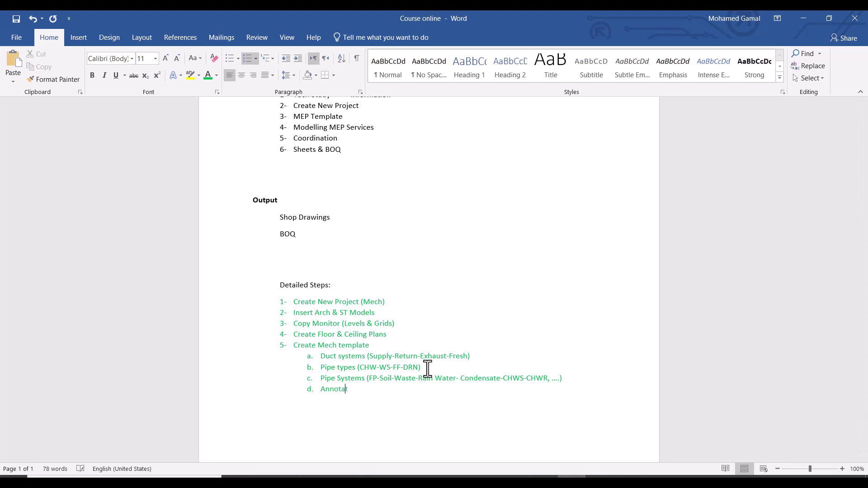
text(ons)
text( & Tags )
text(Units)
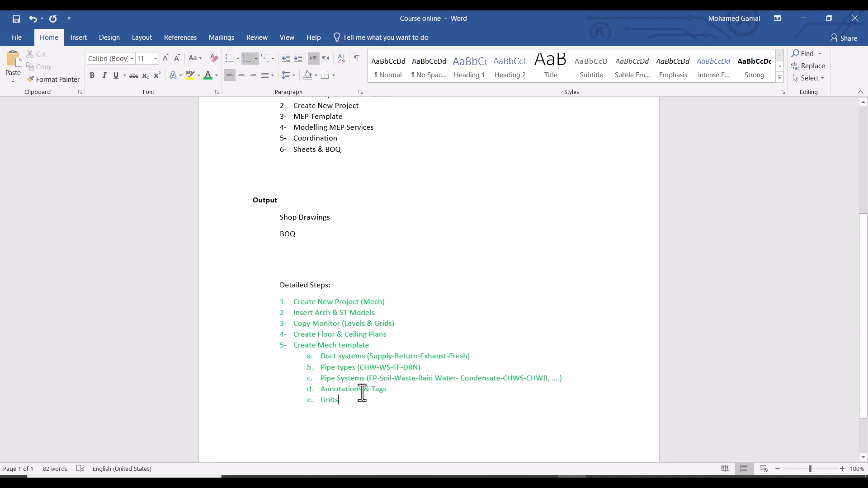
Step: Set step 5 and its sub-items a–e to Automatic (black) font colour
drag(343, 406, 296, 350)
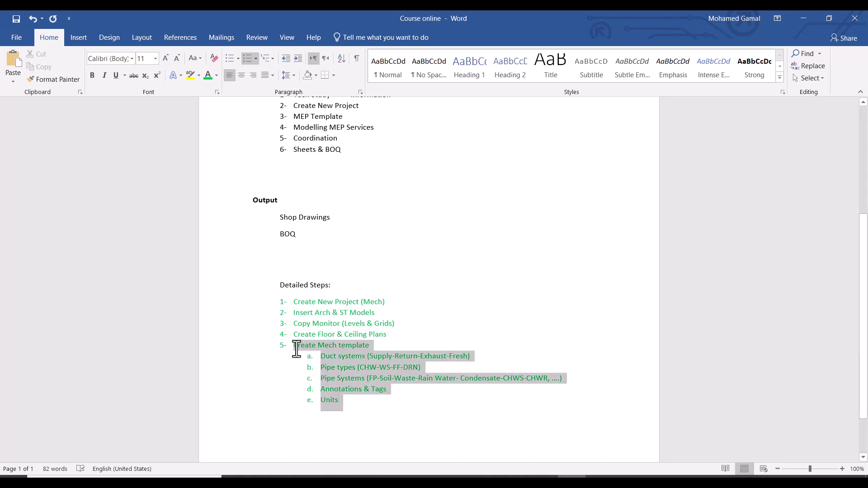
click(217, 76)
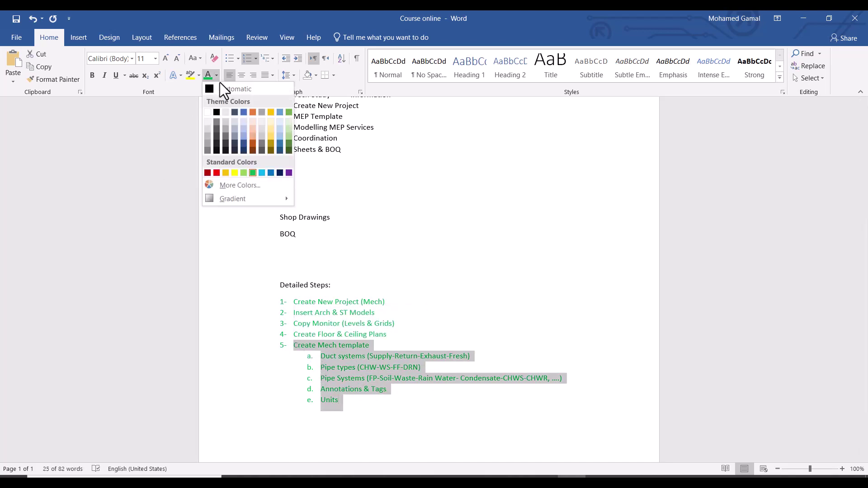
click(223, 89)
click(353, 407)
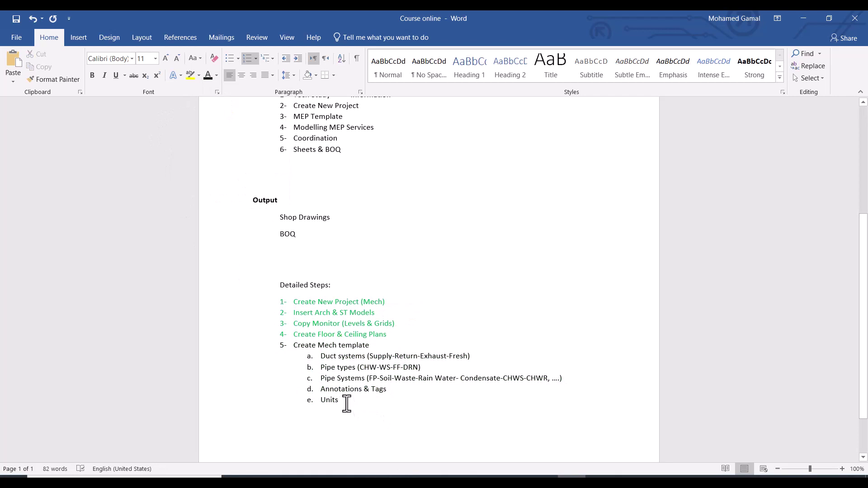
drag(346, 404, 319, 357)
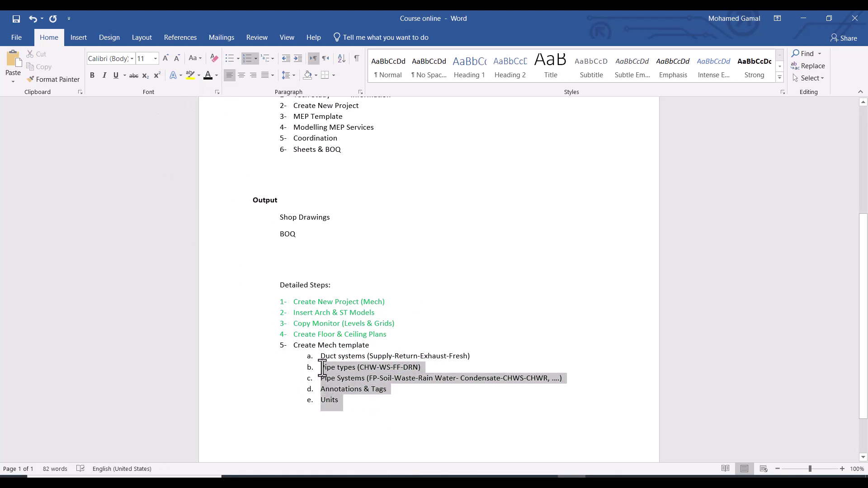
click(364, 406)
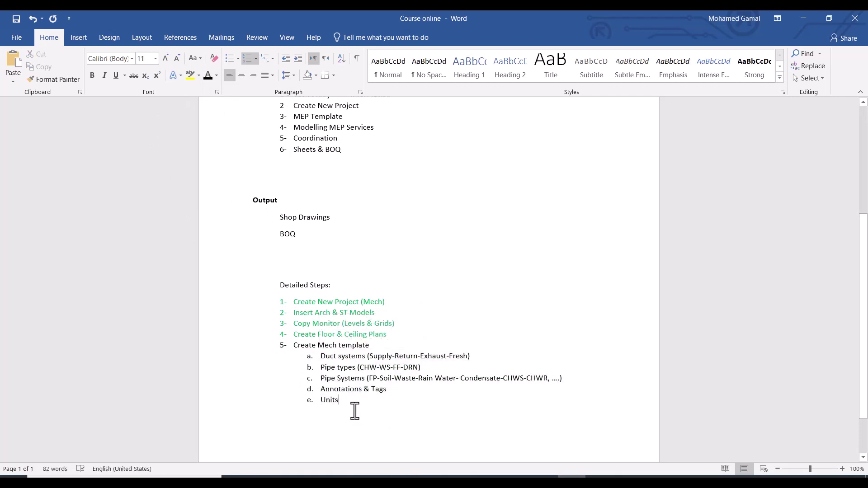
drag(340, 402, 293, 345)
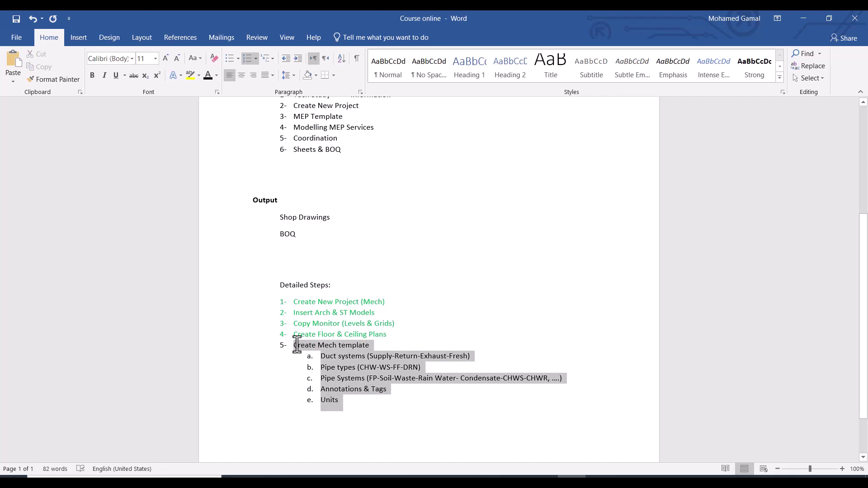
click(350, 400)
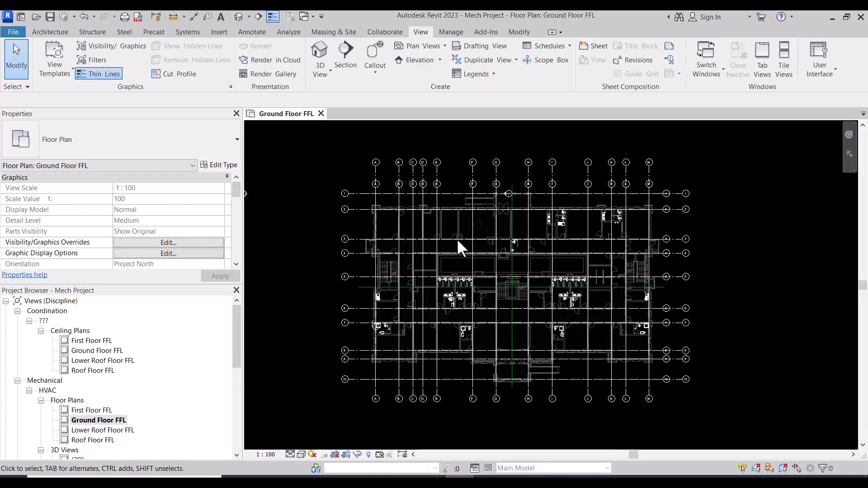
Step: Zoom into the Ground Floor FFL rooms and show the Systems ribbon tools
scroll(458, 247, up, 4)
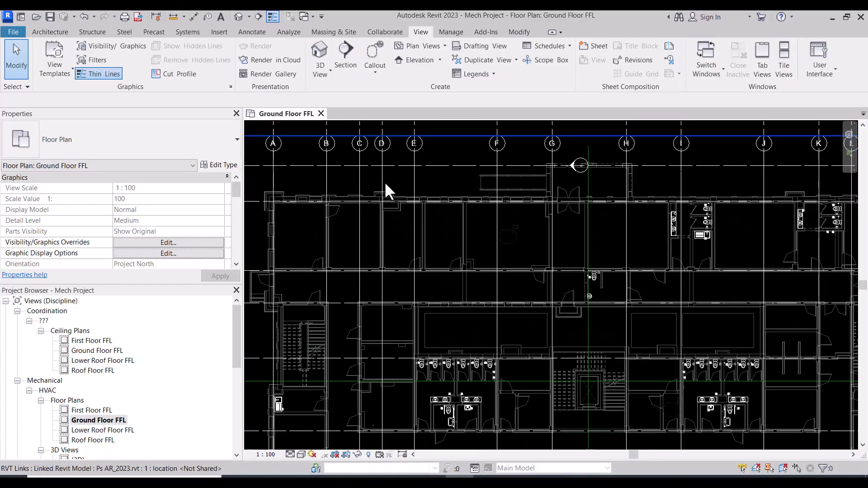
scroll(433, 265, down, 1)
scroll(466, 279, down, 1)
scroll(400, 246, up, 3)
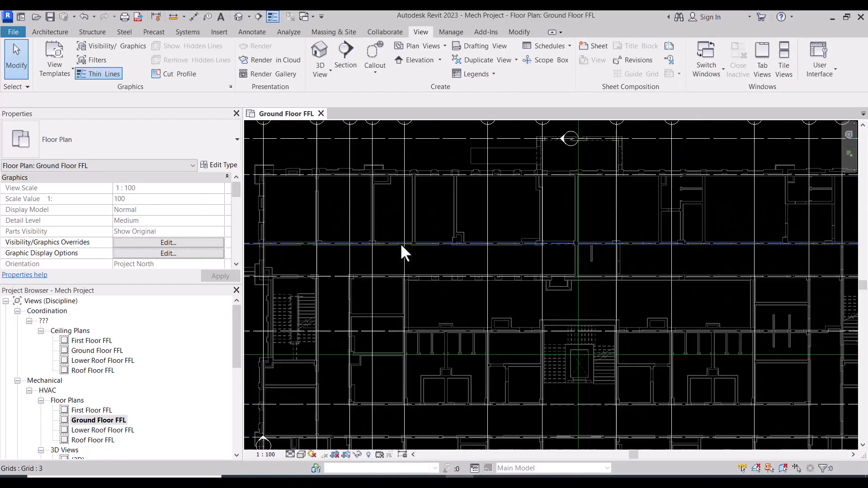
scroll(416, 260, down, 2)
scroll(403, 264, up, 2)
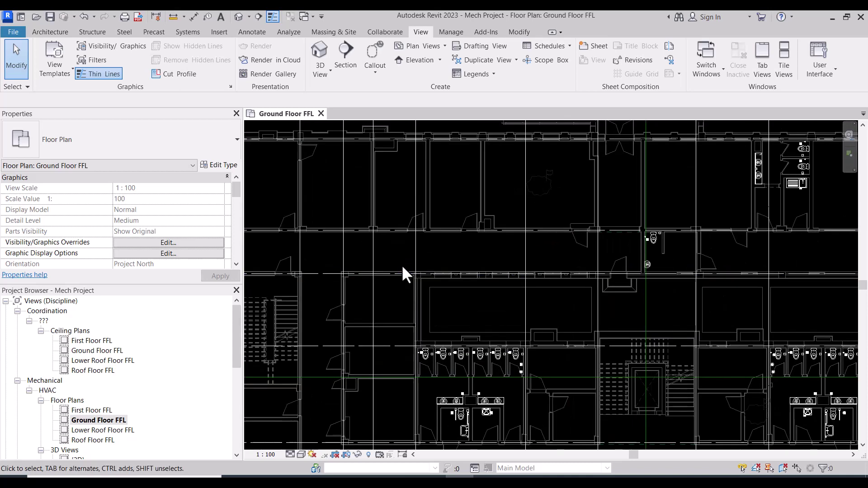
scroll(357, 250, up, 2)
scroll(389, 246, down, 2)
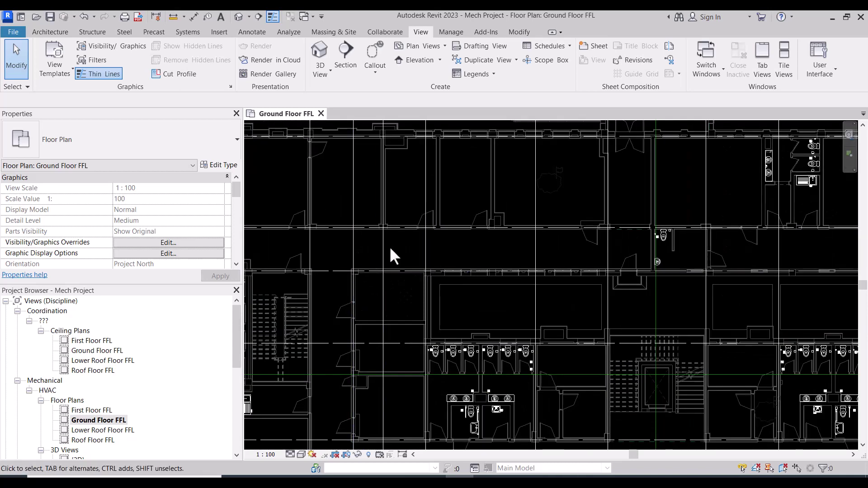
scroll(418, 246, up, 1)
scroll(418, 246, up, 1)
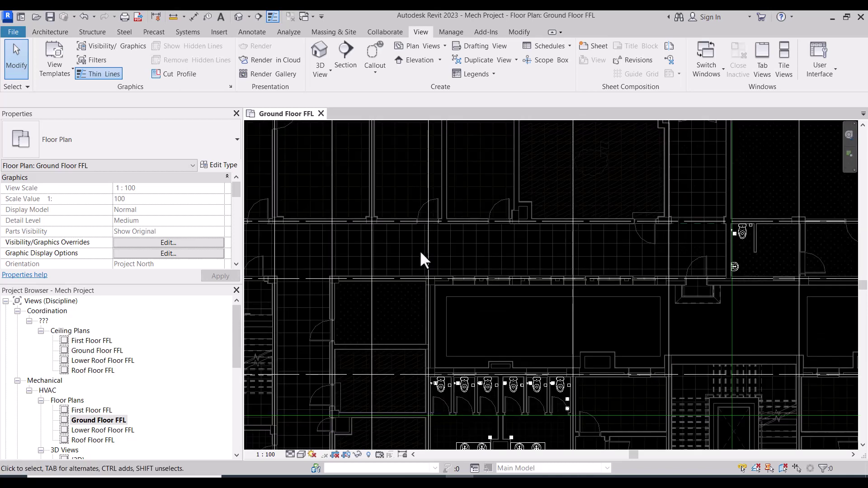
scroll(419, 250, up, 1)
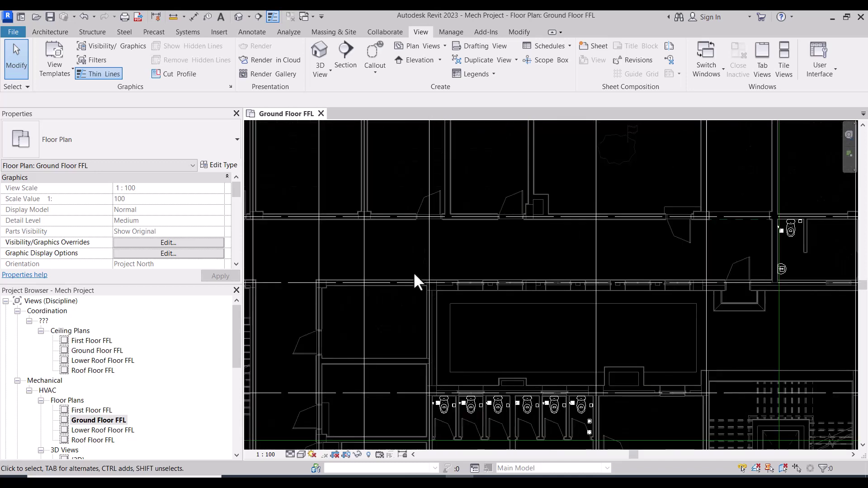
click(195, 31)
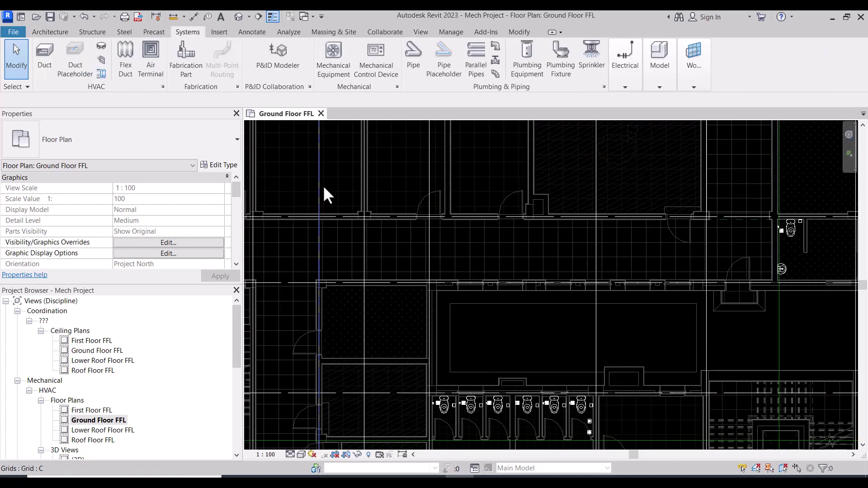
Step: Start the Duct tool with a 3000 mm middle elevation
click(47, 62)
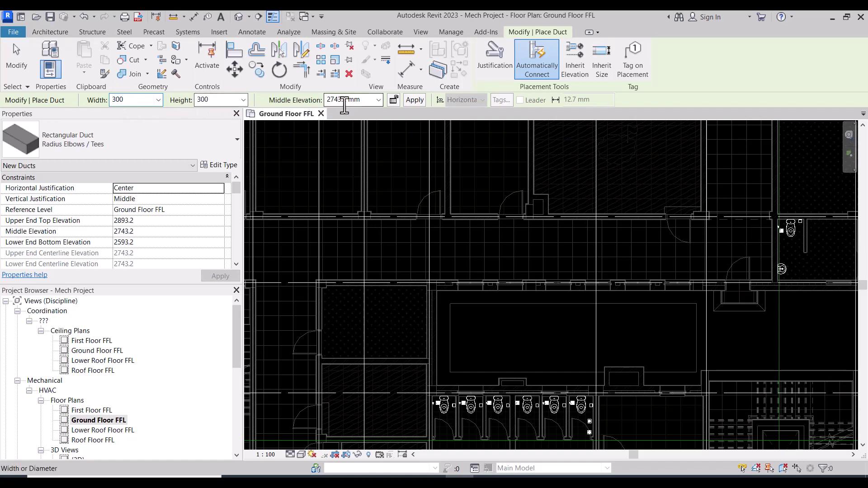
double_click(345, 102)
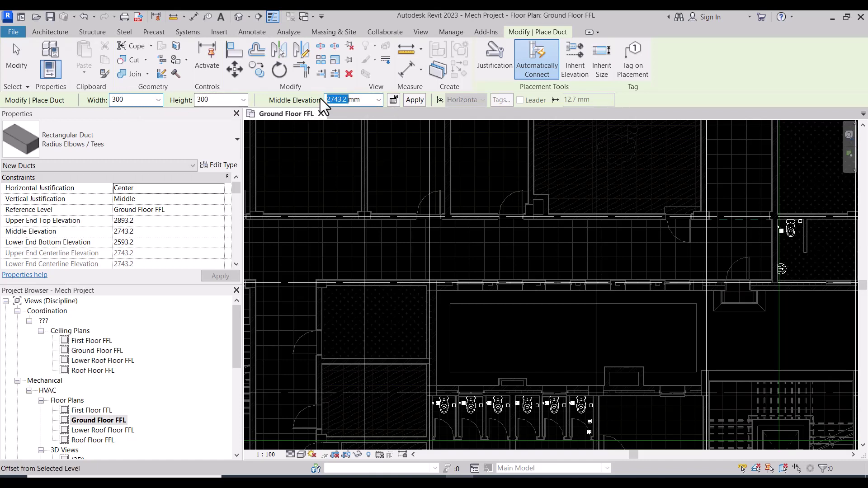
text(3000)
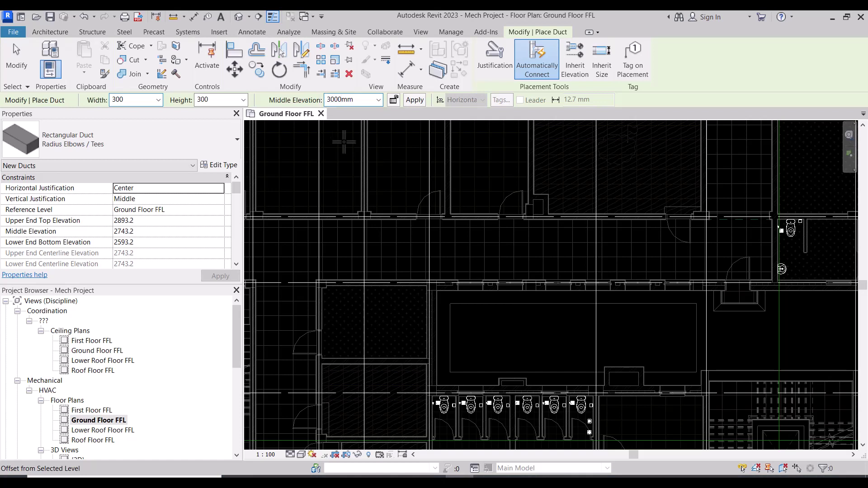
key(Return)
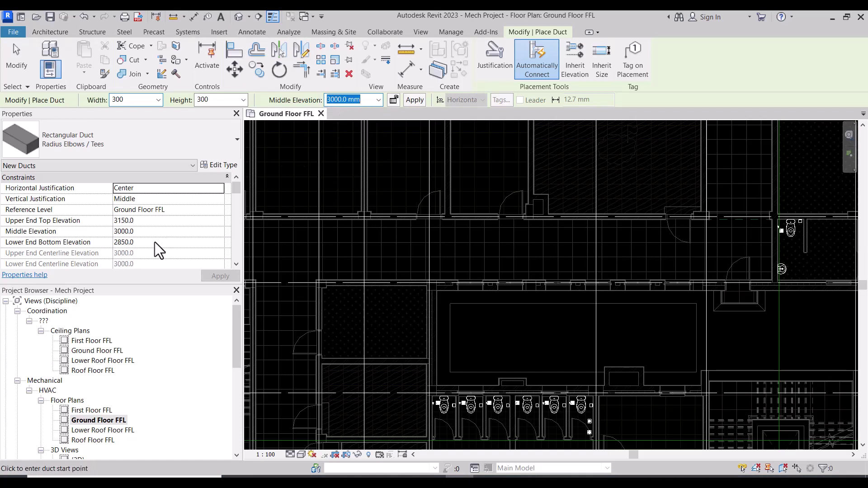
Step: Draw the corridor supply duct 5700 mm across, then 3000 mm down
scroll(154, 240, down, 2)
scroll(154, 240, down, 1)
scroll(145, 227, down, 1)
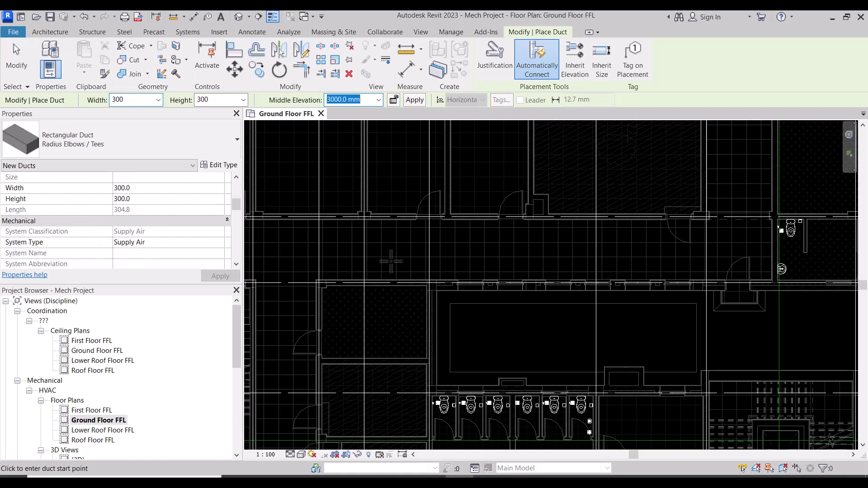
click(385, 248)
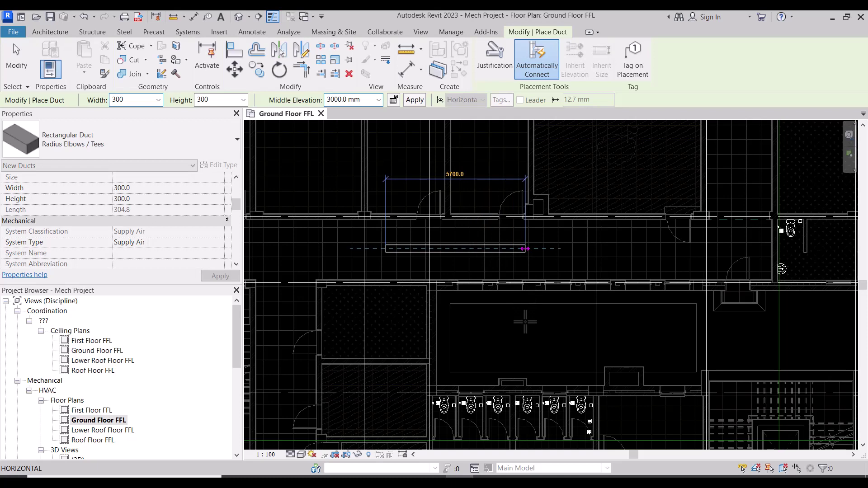
click(525, 249)
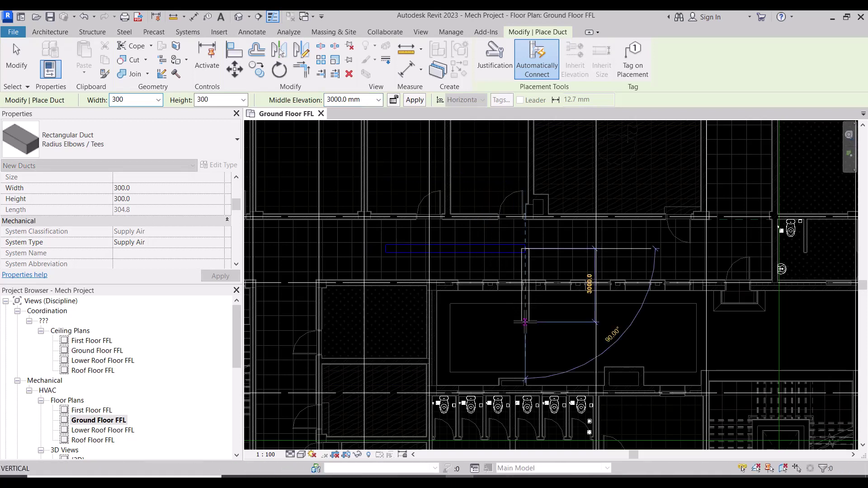
click(525, 320)
key(Escape)
key(Escape)
scroll(474, 265, up, 2)
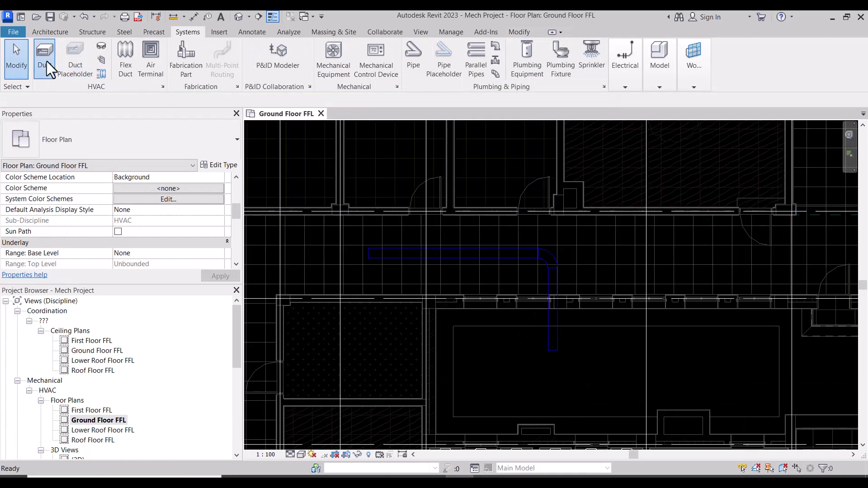
Step: Draw a straight Return Air duct above the corridor supply duct
click(48, 61)
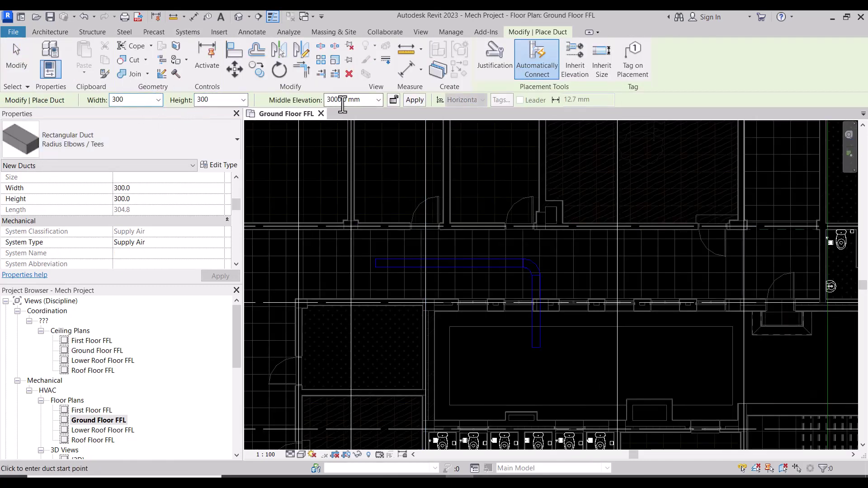
click(221, 244)
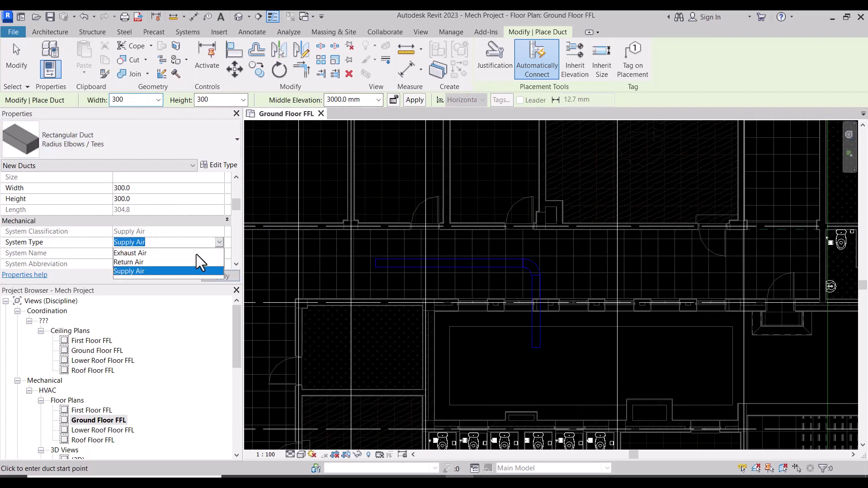
click(129, 262)
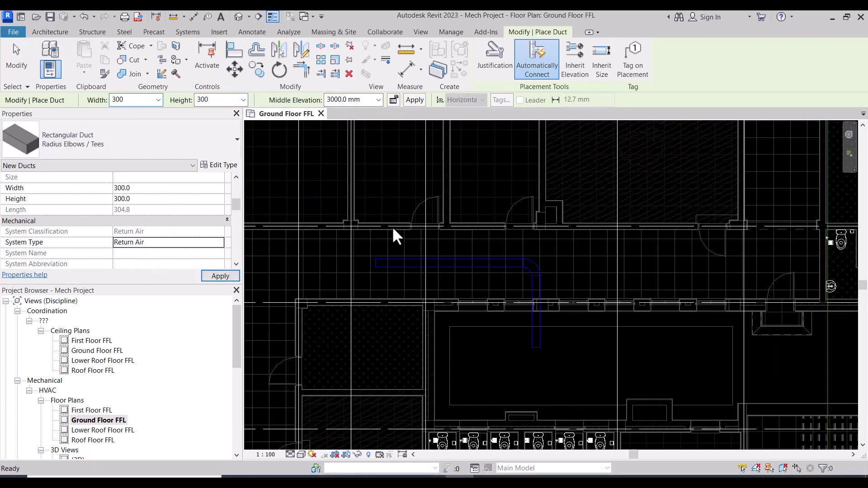
click(376, 205)
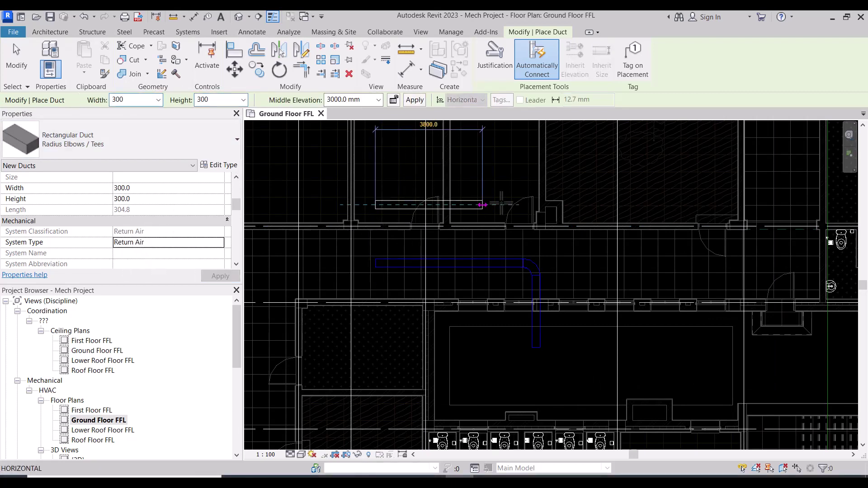
click(531, 202)
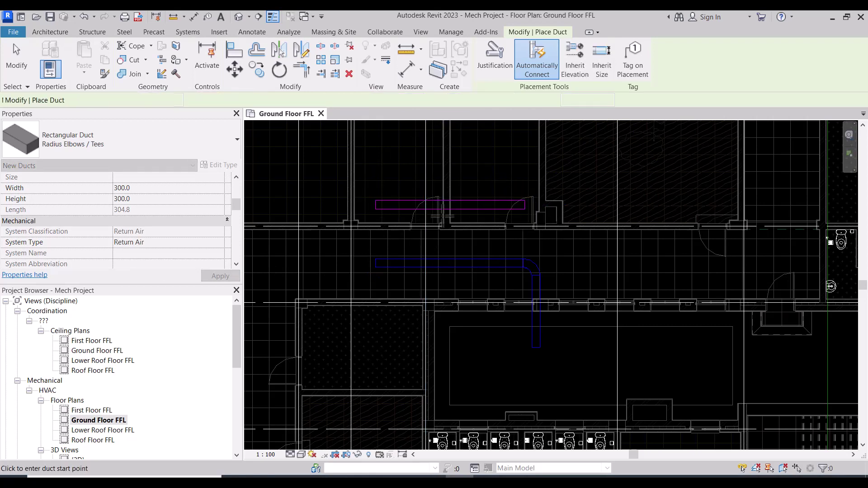
scroll(432, 217, up, 2)
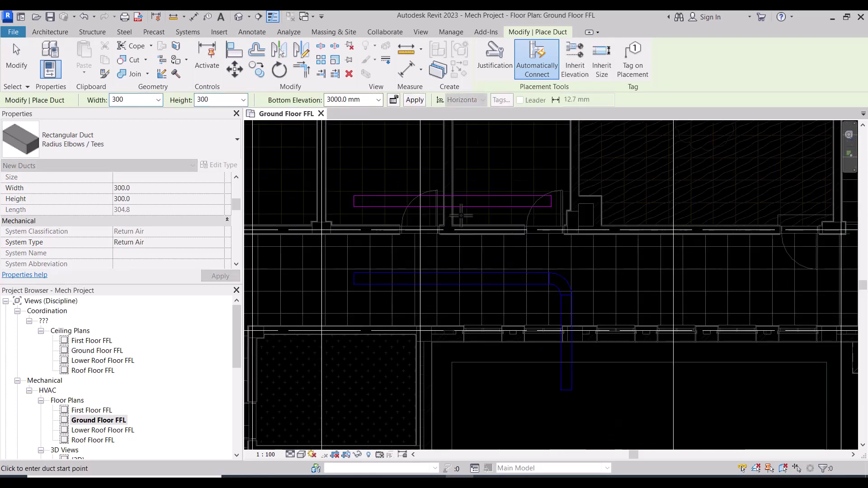
Step: Draw a straight Exhaust Air duct above the return air duct
click(219, 242)
click(135, 253)
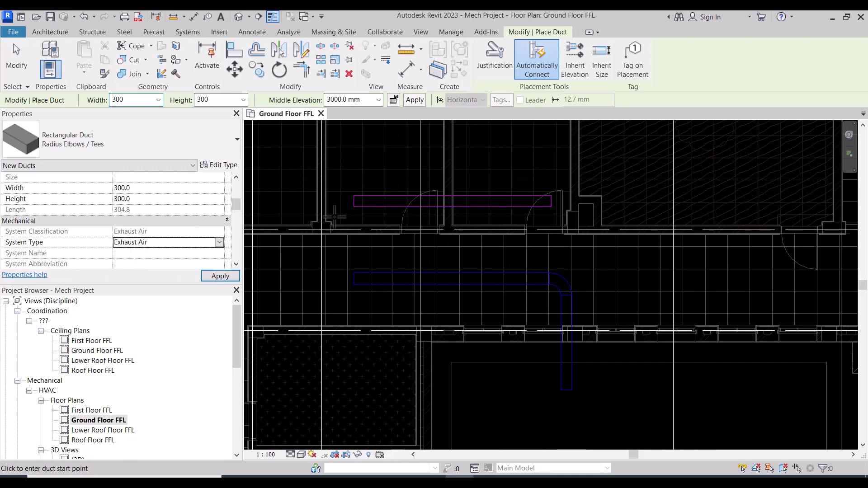
click(338, 163)
click(544, 166)
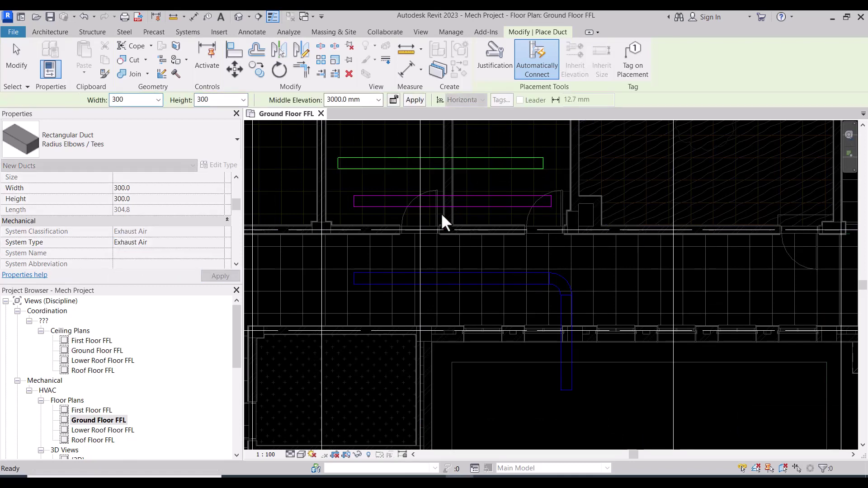
key(Escape)
key(Escape)
scroll(398, 217, down, 3)
scroll(407, 190, up, 2)
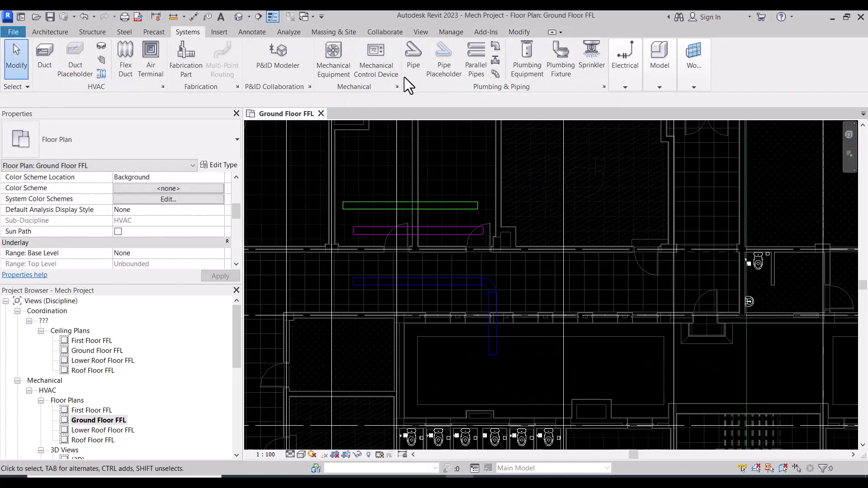
click(47, 60)
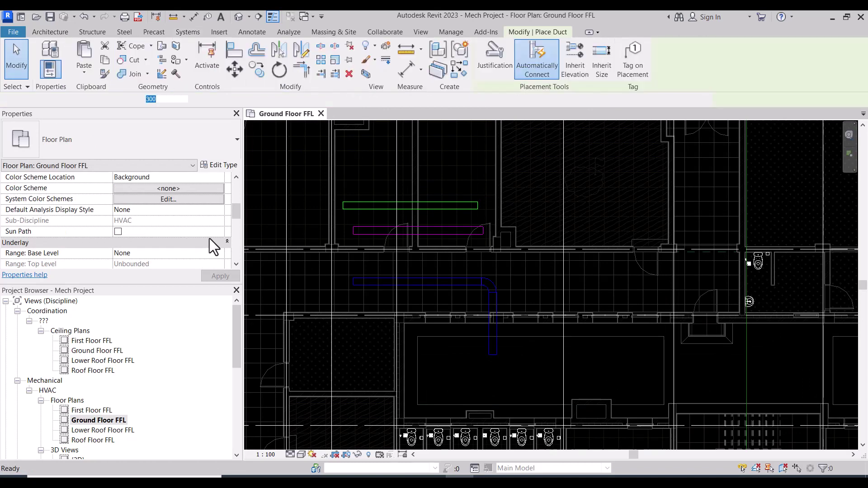
click(220, 243)
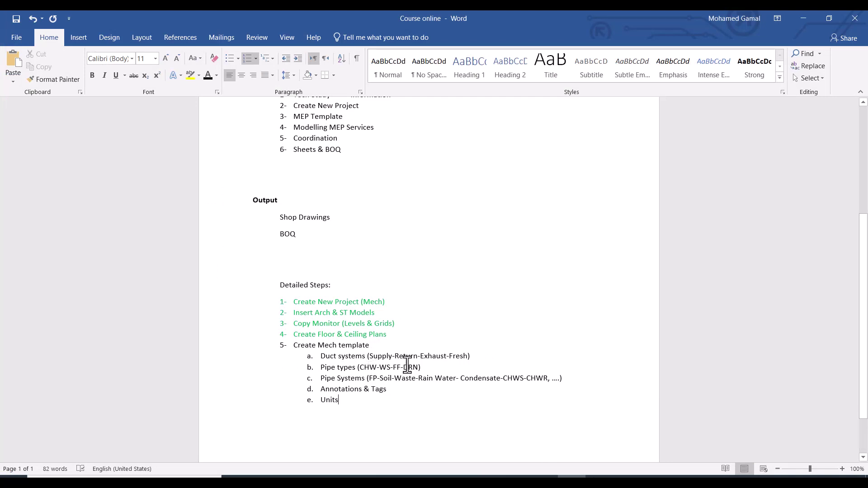
Step: Highlight 'Fresh' and the Pipe types line in the notes, then minimize Word
click(467, 362)
drag(469, 359, 459, 357)
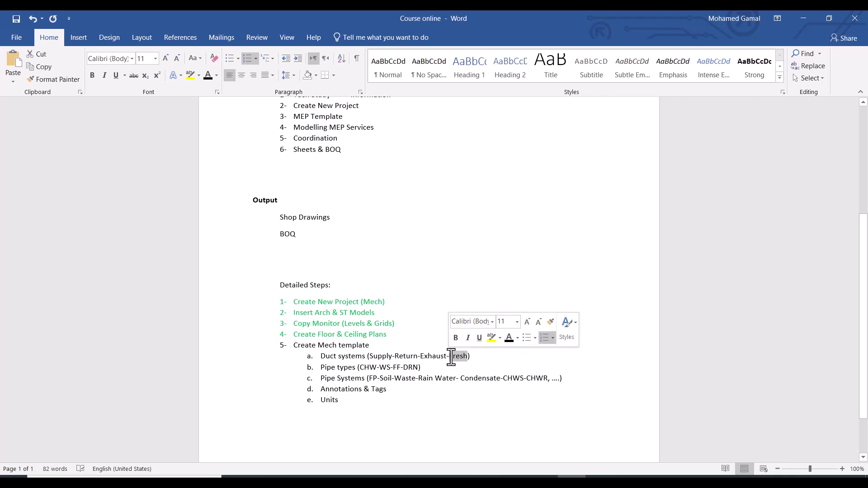
click(469, 361)
drag(467, 359, 454, 358)
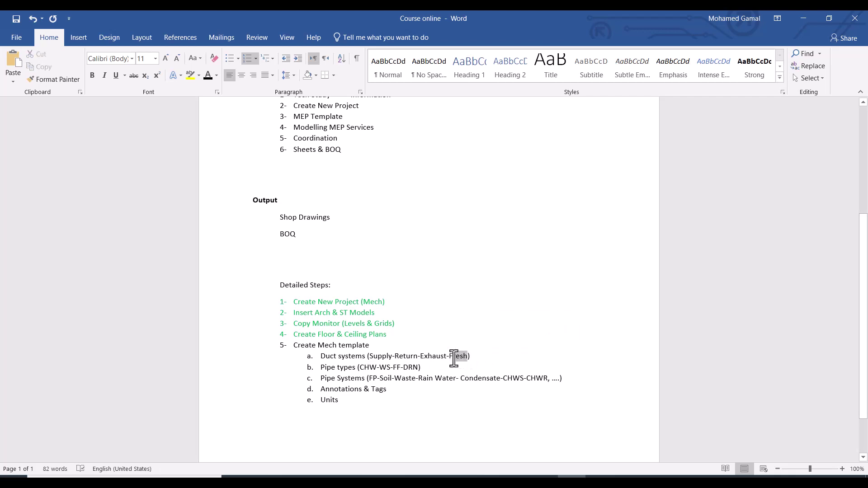
click(459, 376)
drag(321, 368, 388, 368)
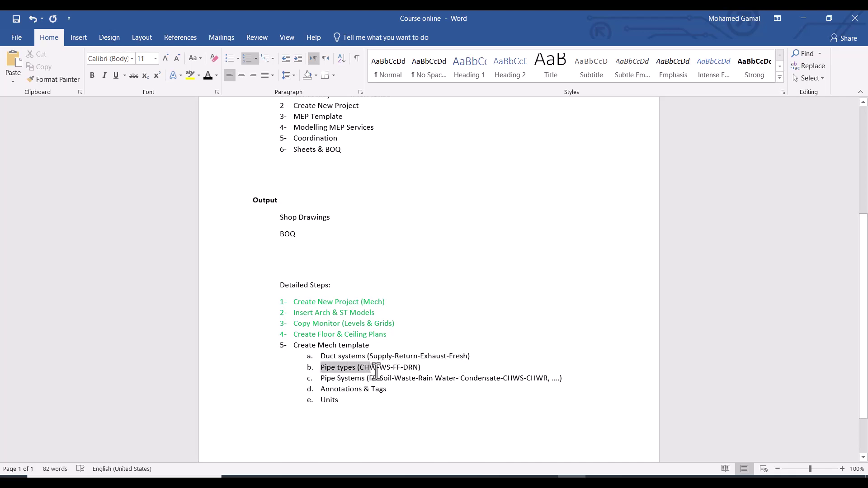
click(803, 19)
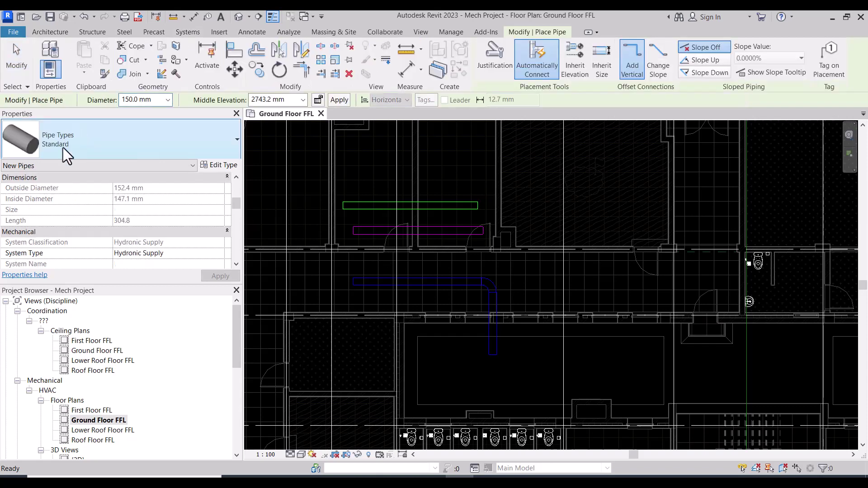
Step: View the Chilled Water and Standard pipe types, then return to Word
click(211, 137)
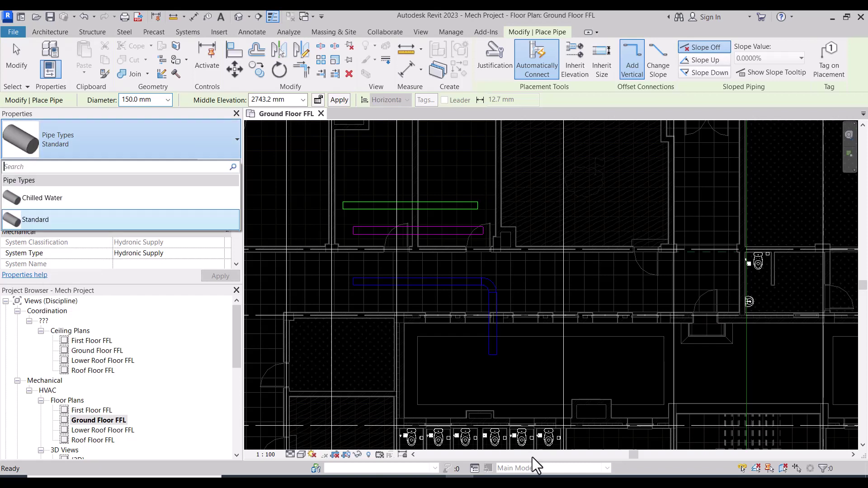
key(alt+Tab)
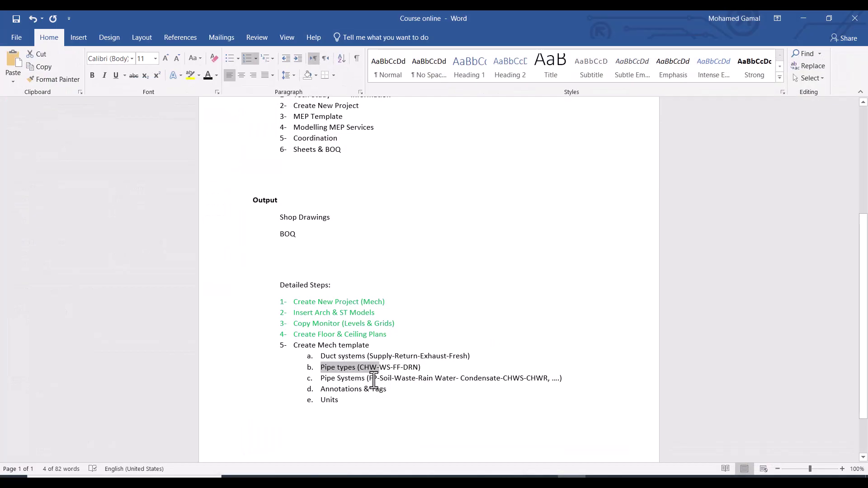
Step: Highlight the WS-FF-DRN pipe abbreviations, then minimize Word back to Revit
drag(379, 367, 417, 369)
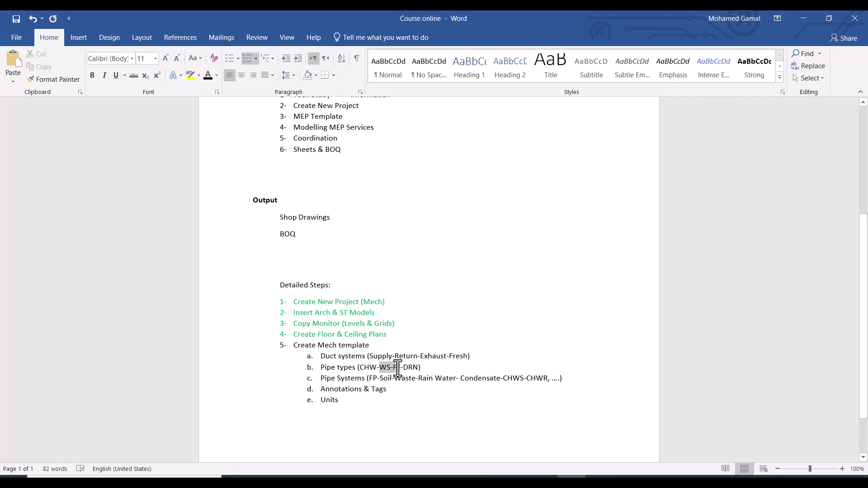
click(434, 400)
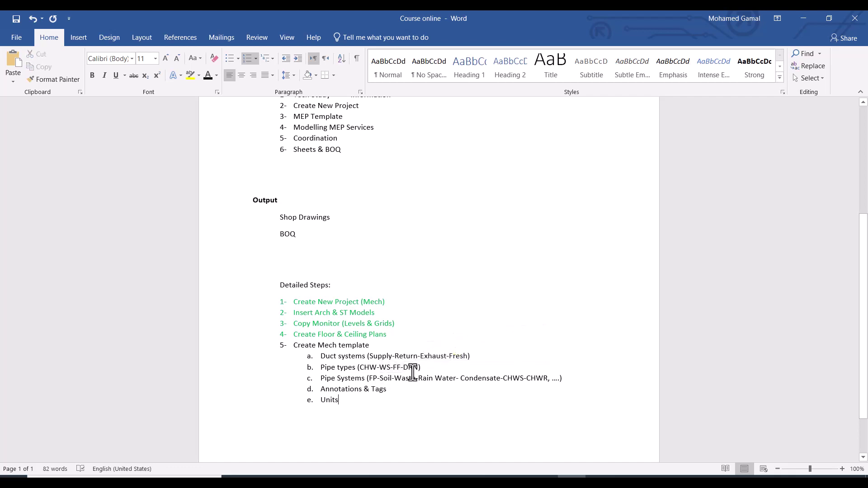
drag(384, 368, 419, 369)
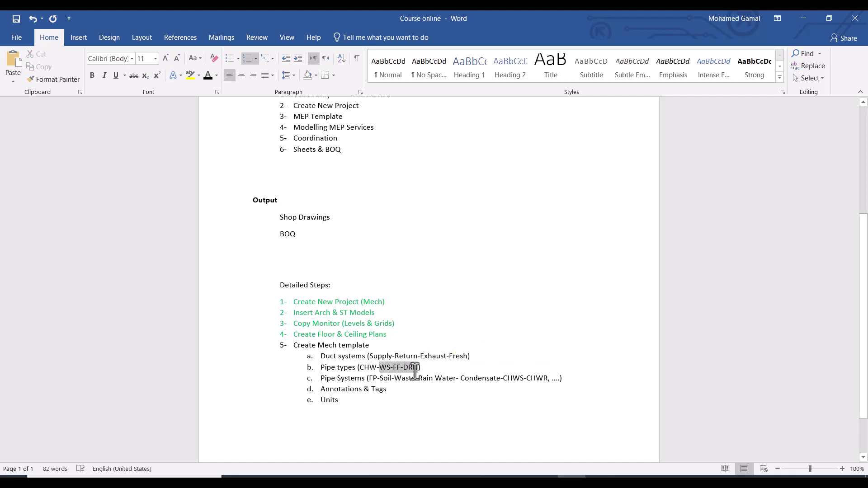
click(413, 390)
click(810, 16)
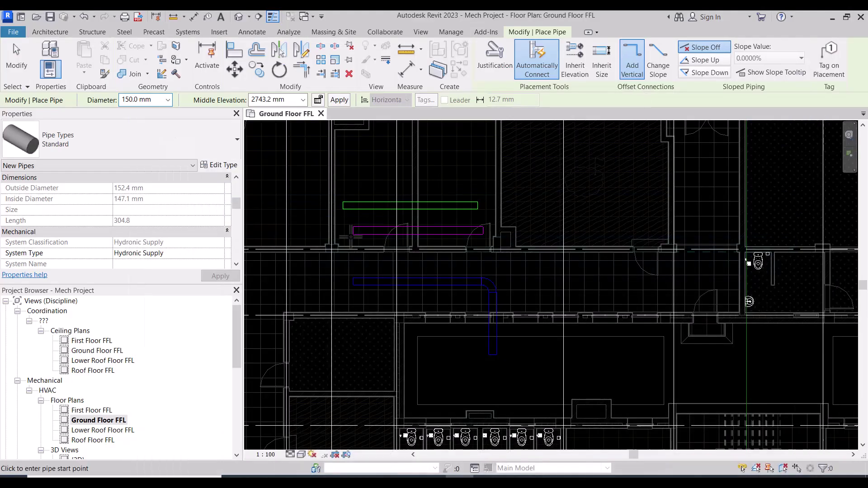
Step: Browse the pipe system type list, then cancel pipe placement without drawing a pipe
scroll(174, 223, down, 1)
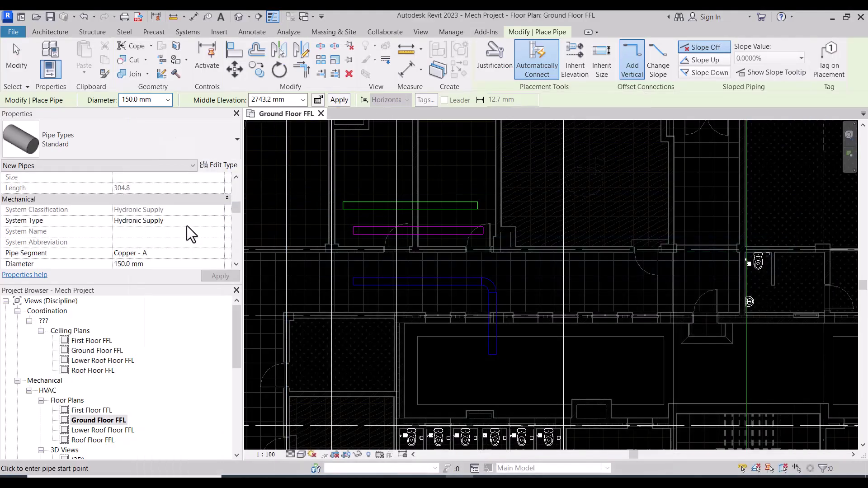
click(217, 222)
scroll(175, 240, up, 2)
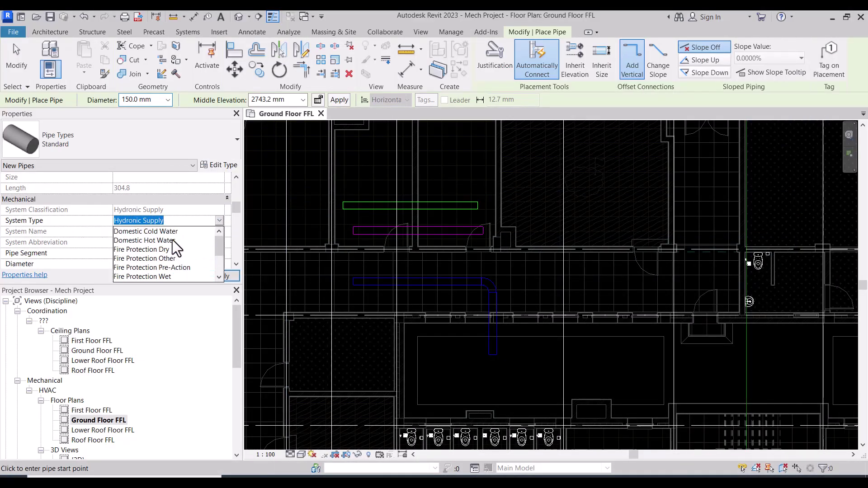
scroll(173, 239, down, 1)
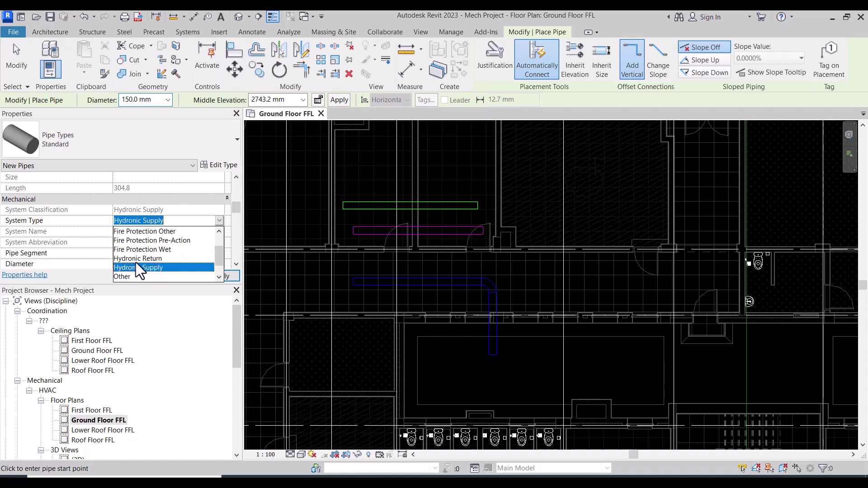
scroll(157, 268, up, 1)
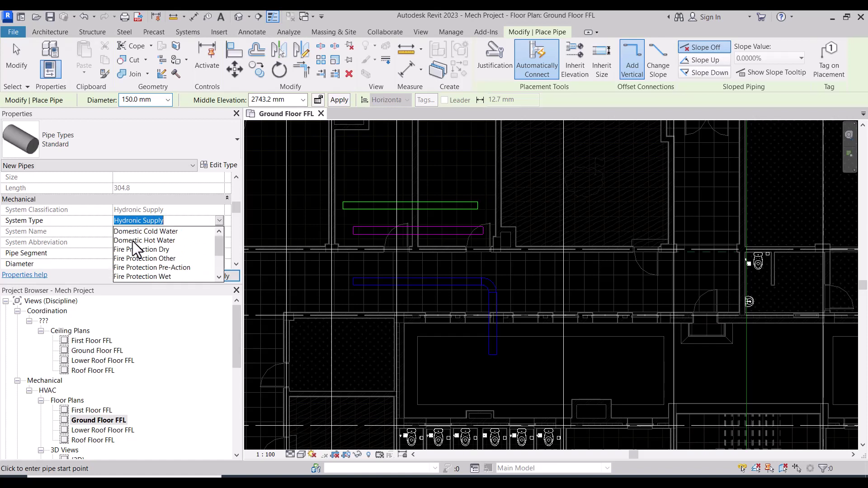
scroll(163, 247, down, 1)
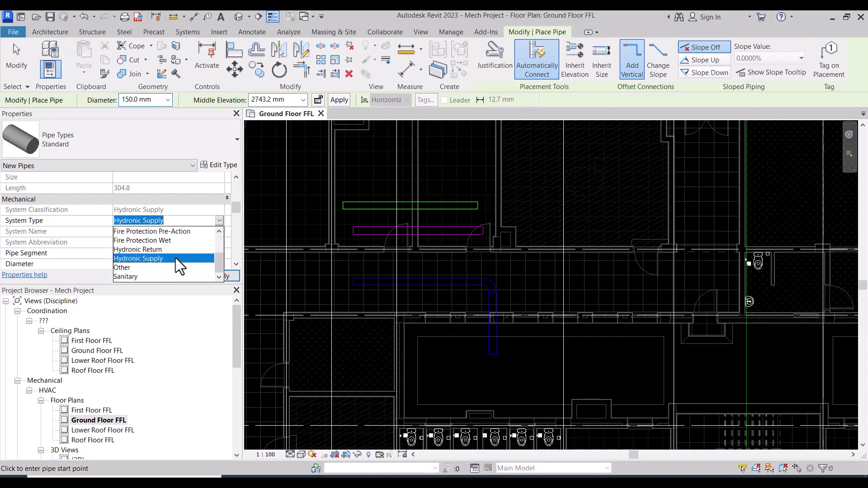
scroll(136, 265, down, 1)
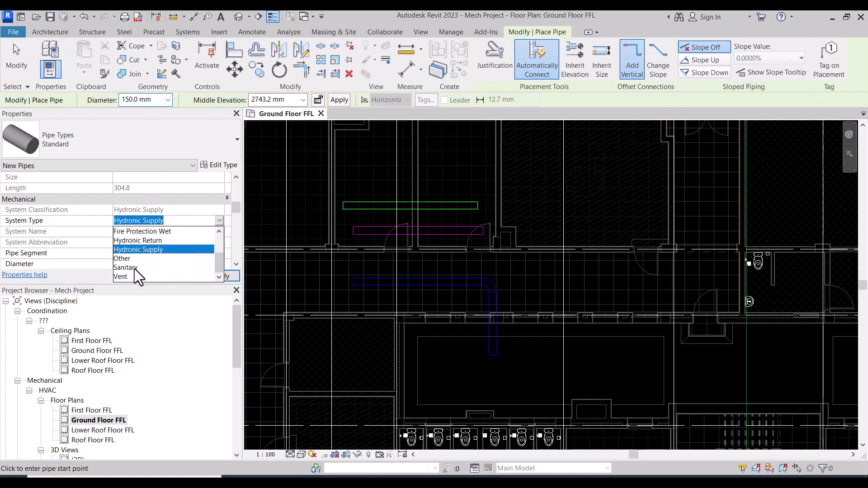
scroll(135, 267, up, 1)
scroll(141, 264, up, 1)
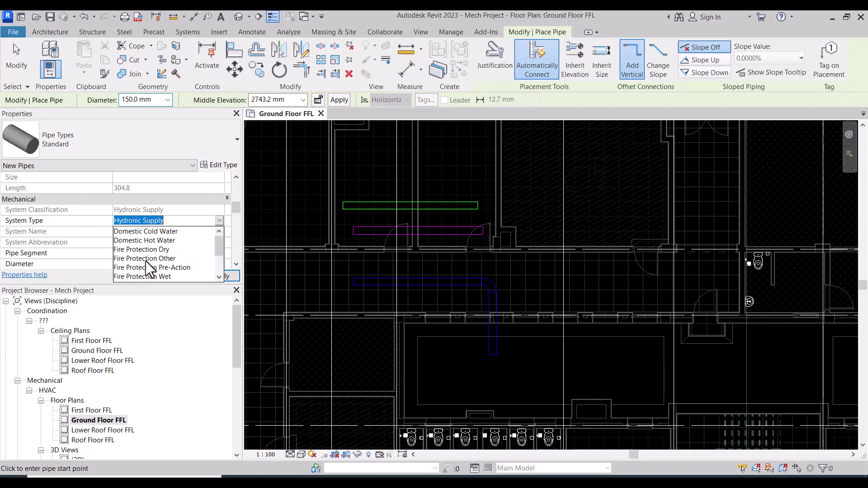
key(Escape)
key(Escape)
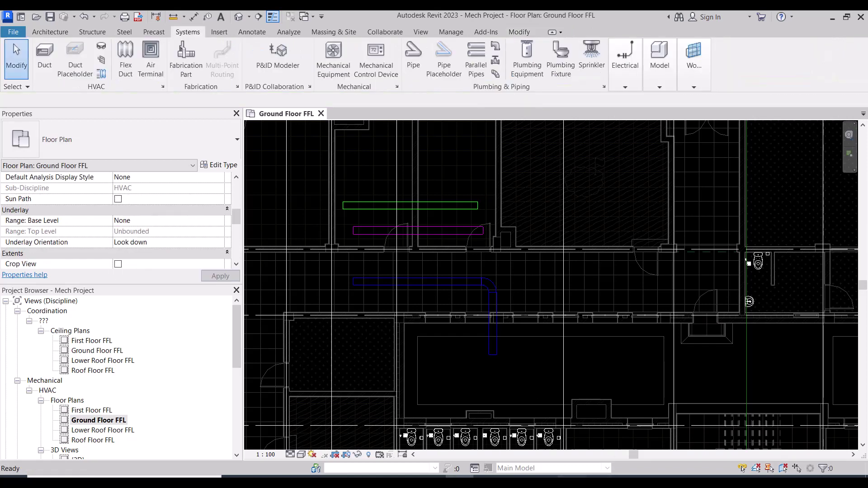
key(alt+Tab)
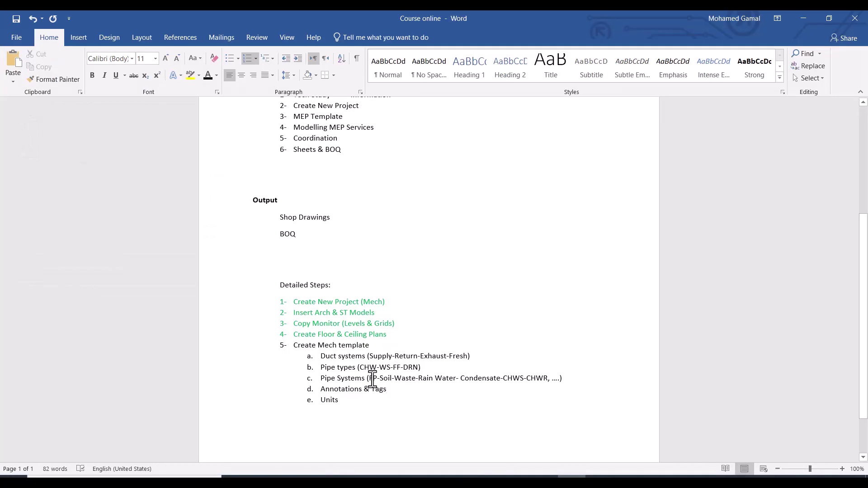
Step: Review the pipe type, pipe system and Annotations & Tags checklist items, then minimise Word
drag(403, 380, 529, 387)
click(467, 412)
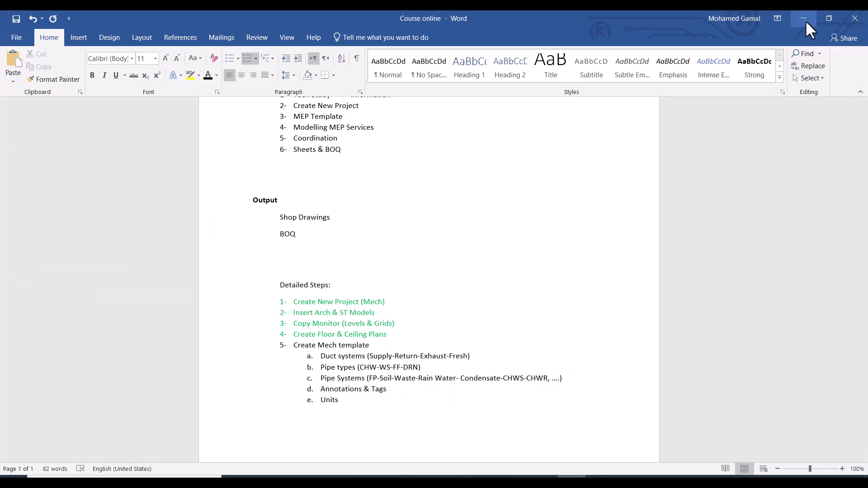
triple_click(360, 391)
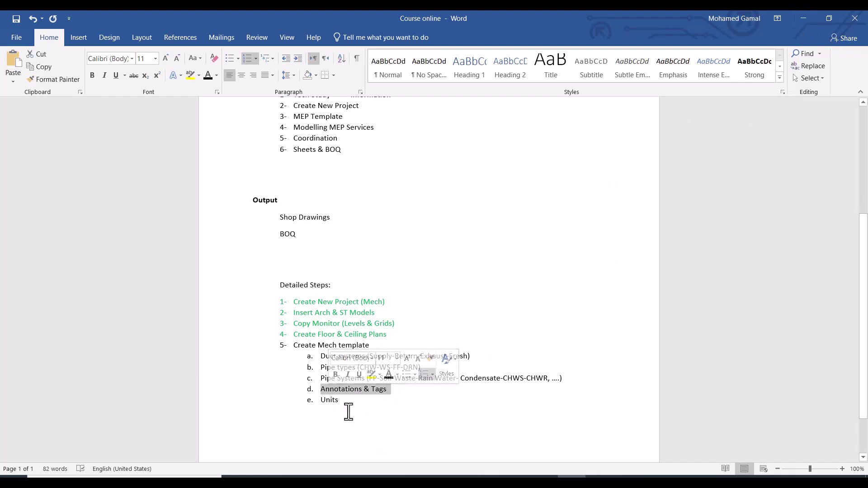
click(349, 410)
click(804, 18)
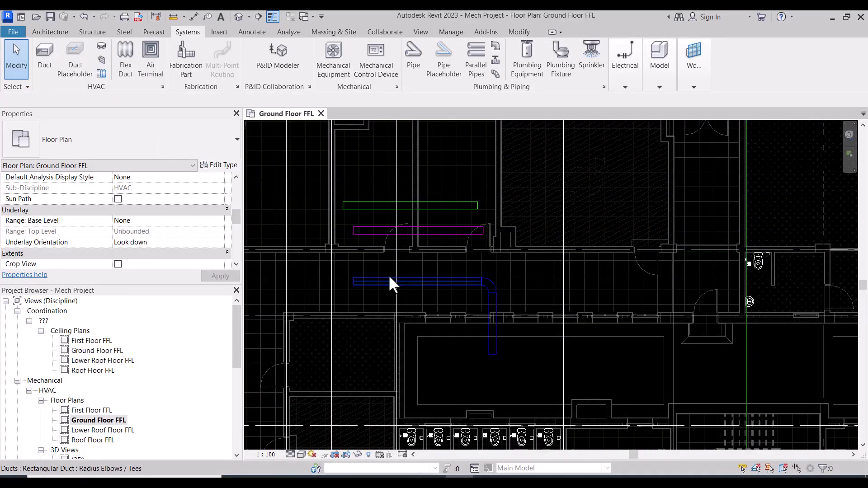
Step: Place a 300x300 size tag on the green duct with Tag by Category
scroll(407, 294, up, 1)
scroll(403, 236, up, 1)
scroll(414, 248, up, 2)
scroll(446, 271, down, 3)
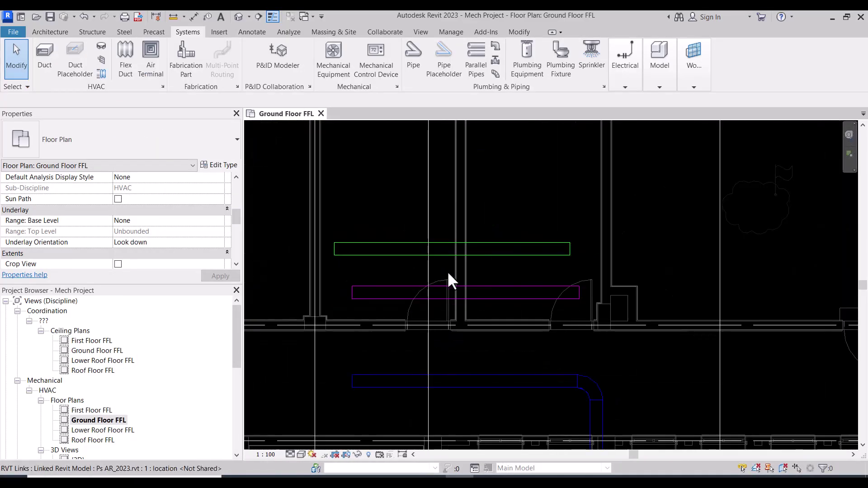
scroll(449, 267, up, 1)
scroll(450, 235, up, 1)
scroll(434, 203, up, 1)
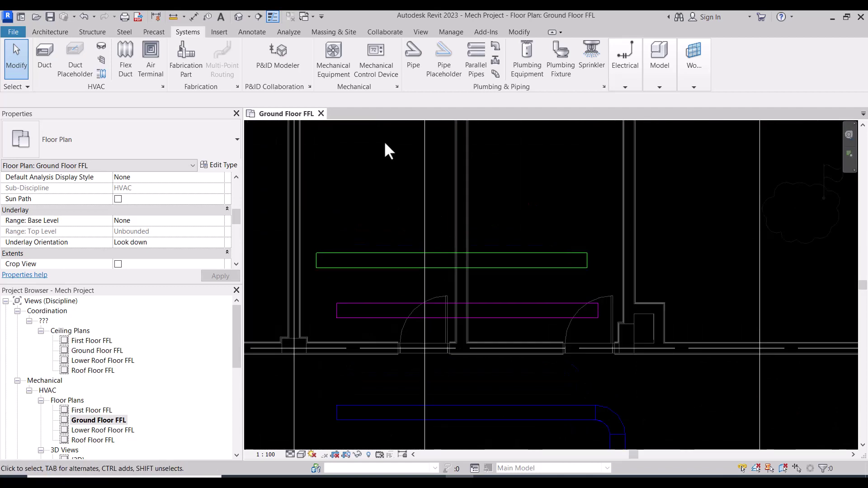
click(252, 33)
click(439, 70)
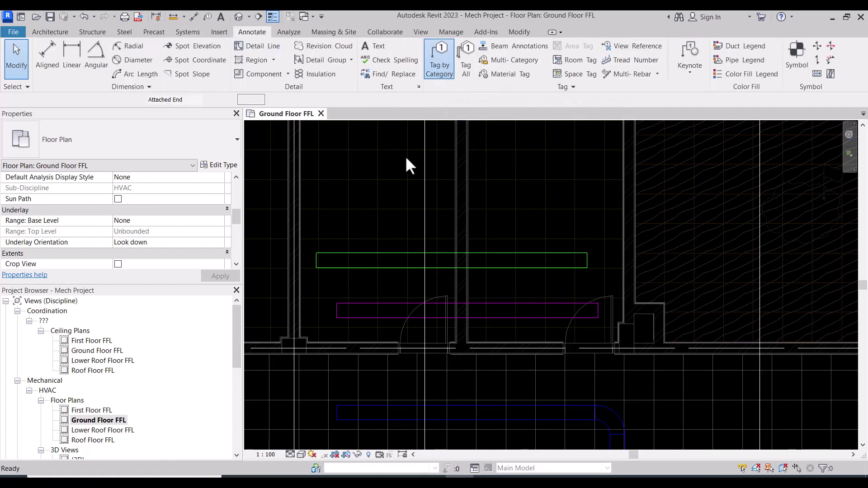
click(367, 251)
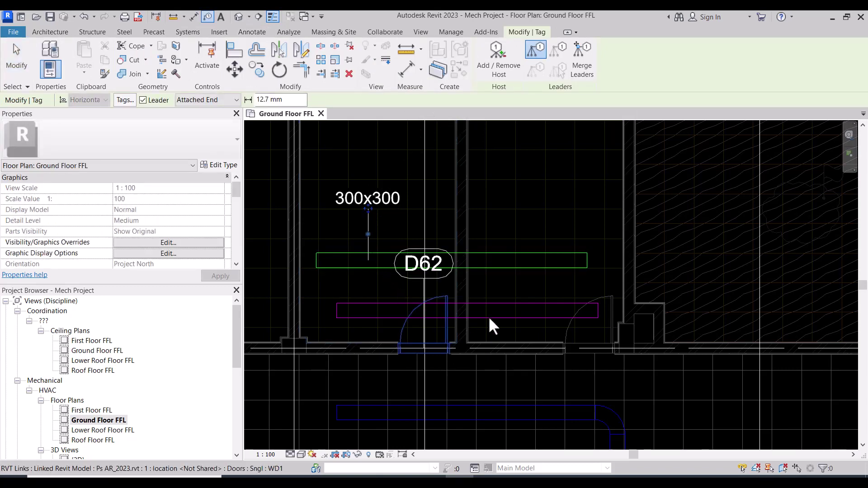
middle_drag(424, 237, 470, 226)
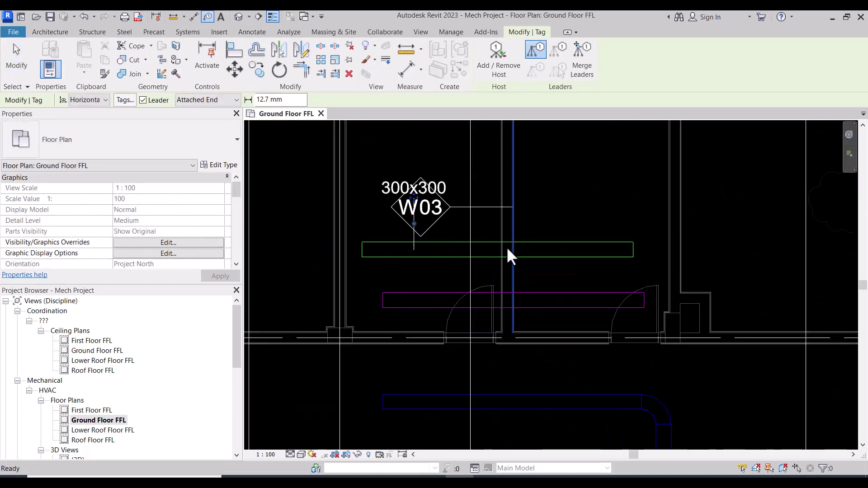
key(Escape)
Step: Select and inspect the new 300x300 duct tag, adjusting the plan view
scroll(433, 192, up, 2)
click(426, 197)
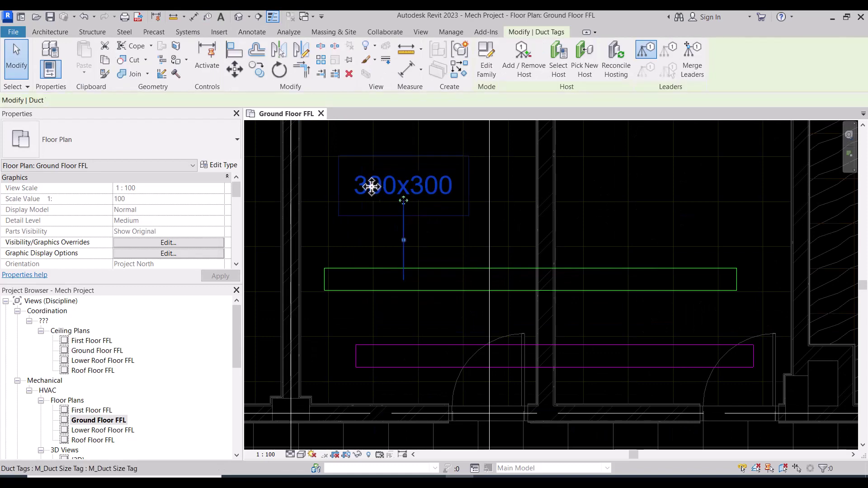
scroll(386, 231, down, 1)
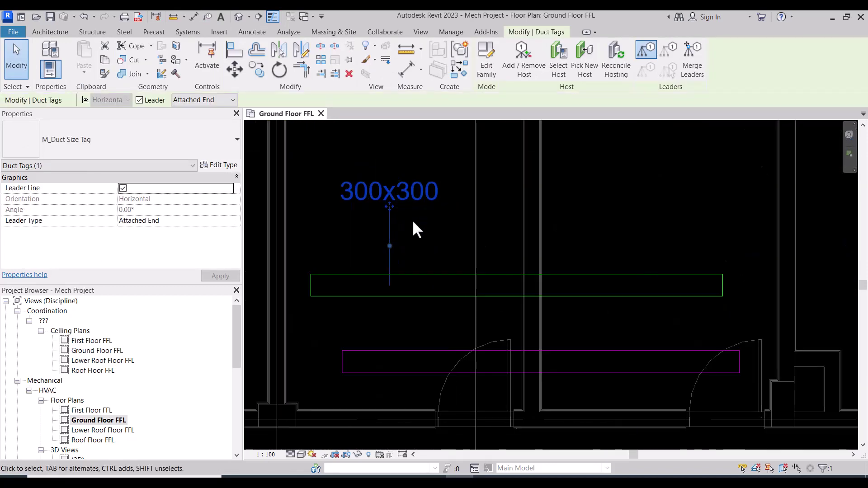
key(Escape)
middle_drag(404, 234, 406, 241)
scroll(406, 239, up, 1)
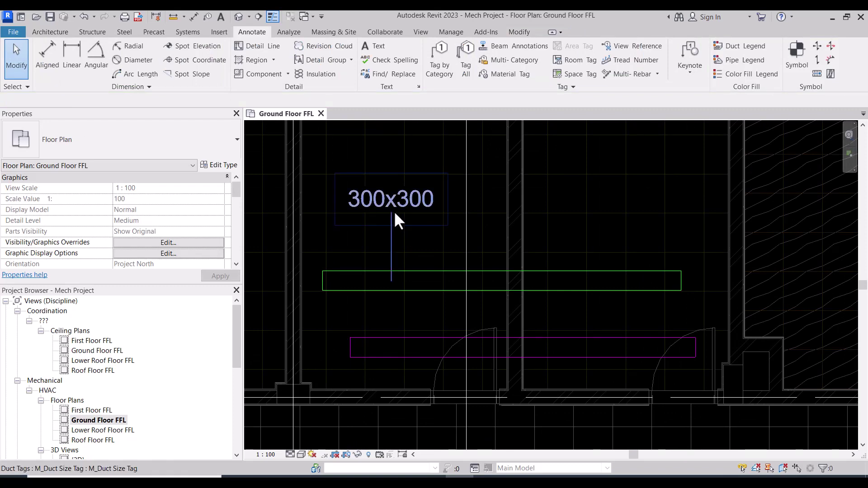
scroll(395, 211, down, 1)
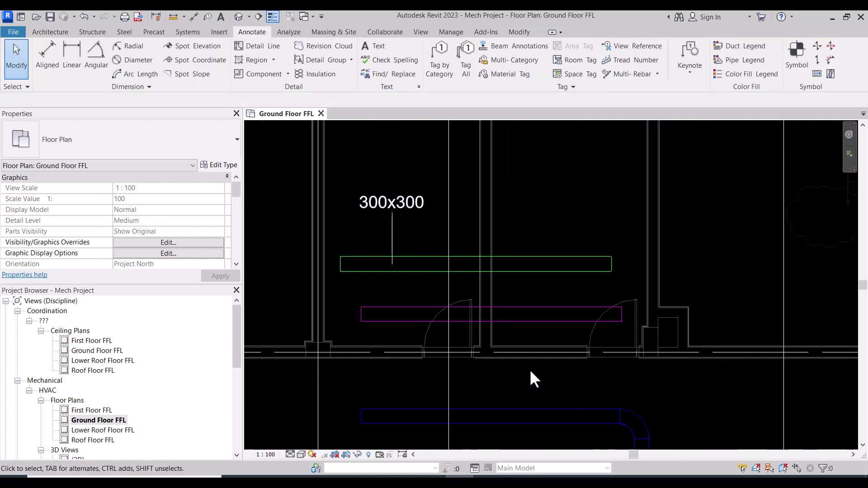
scroll(393, 208, up, 2)
Step: Delete the 300x300 duct tag from the ground floor plan
click(393, 206)
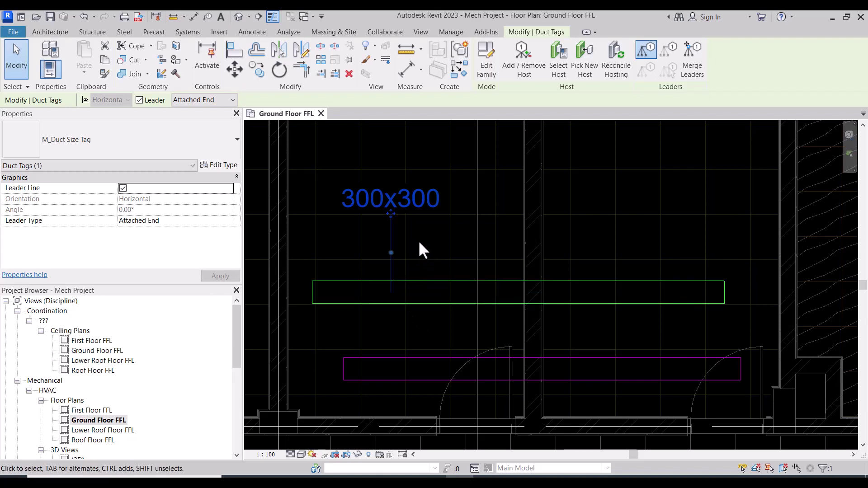
scroll(416, 236, down, 1)
key(Escape)
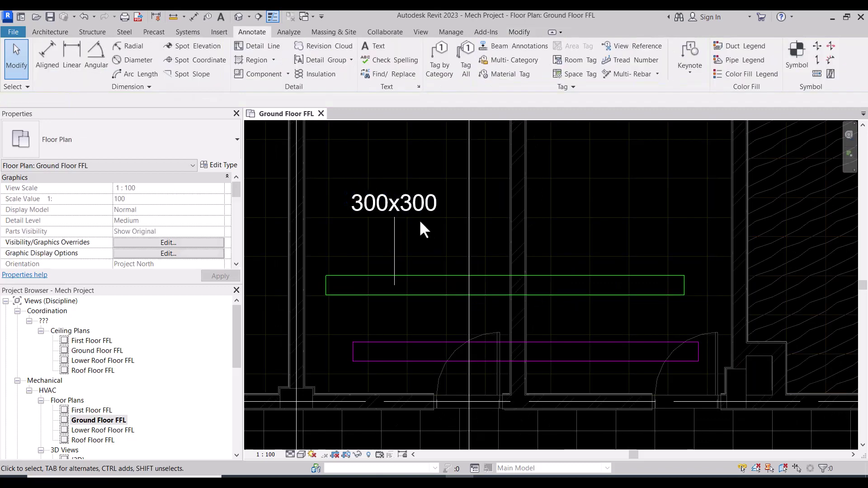
click(392, 201)
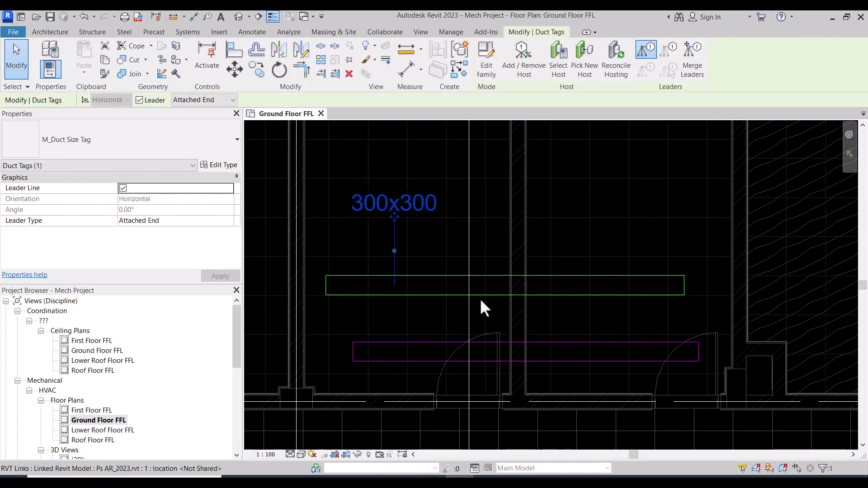
key(Escape)
scroll(381, 201, down, 2)
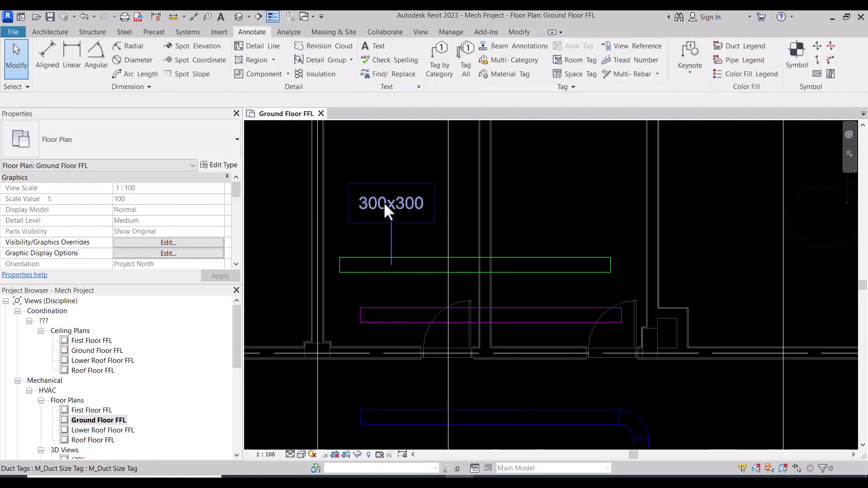
click(383, 201)
key(Delete)
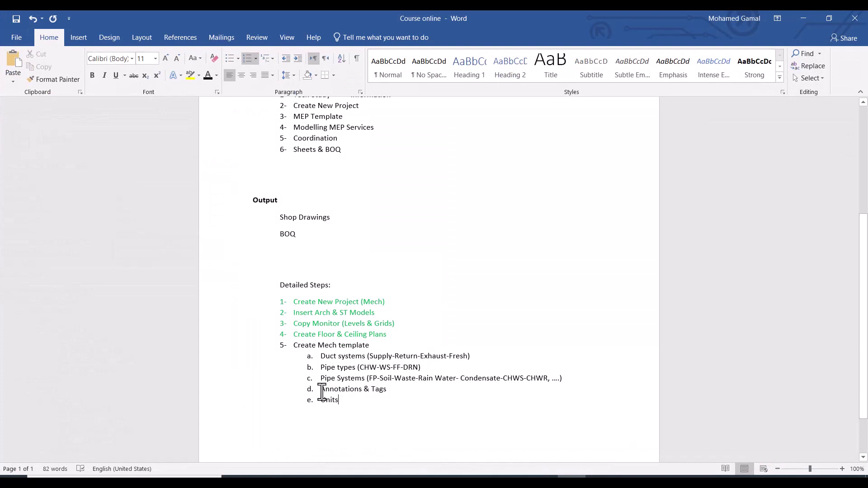
Step: Review the Annotations & Tags, Units and Create Mech template checklist items, then minimise Word
drag(322, 393, 386, 392)
click(380, 409)
drag(338, 402, 321, 401)
click(351, 419)
drag(348, 401, 294, 346)
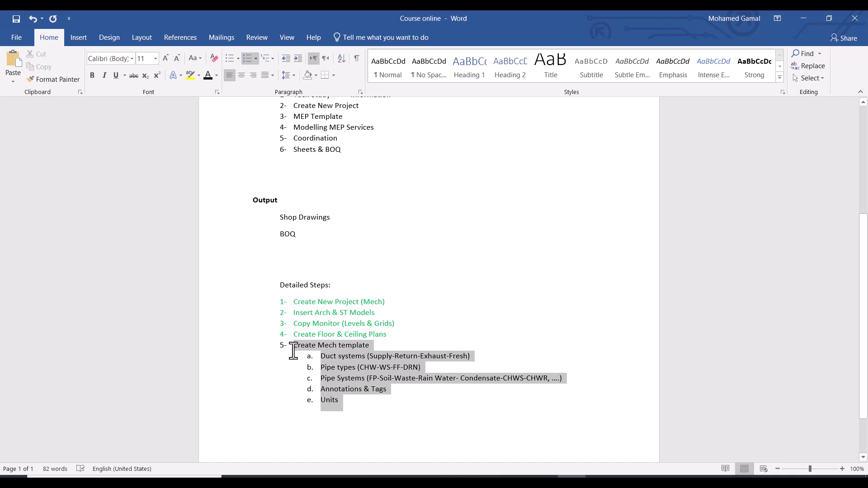
click(352, 404)
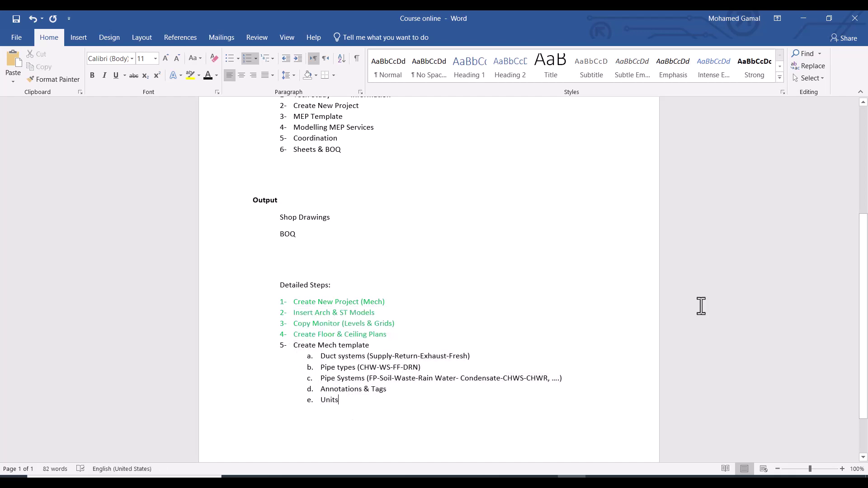
click(803, 21)
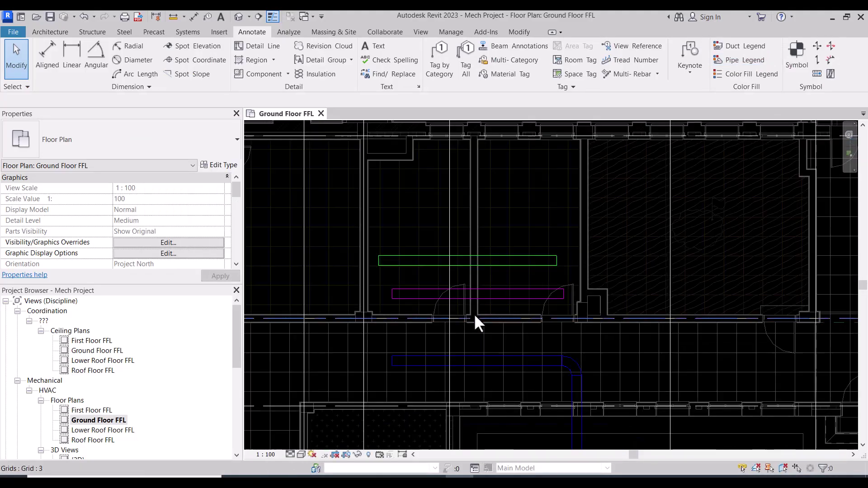
scroll(447, 246, down, 2)
scroll(448, 246, down, 1)
scroll(448, 246, down, 1)
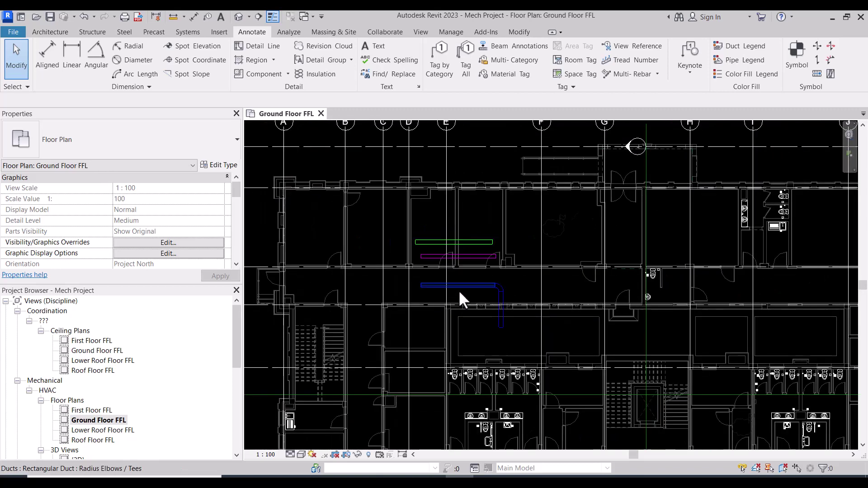
scroll(481, 259, up, 2)
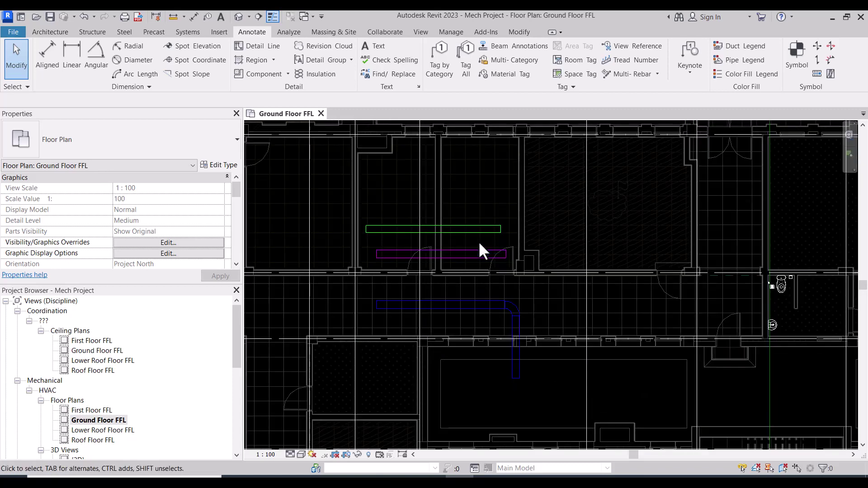
scroll(475, 253, down, 1)
scroll(465, 250, up, 2)
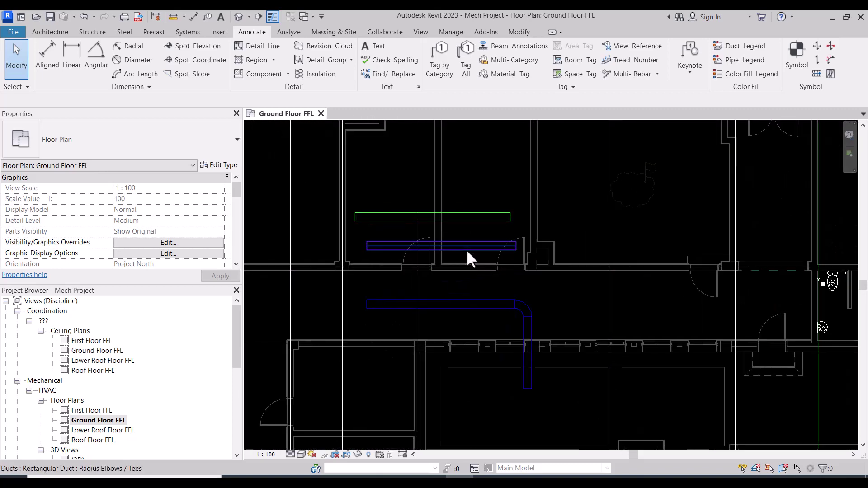
scroll(466, 249, down, 1)
scroll(457, 235, up, 1)
scroll(446, 215, up, 1)
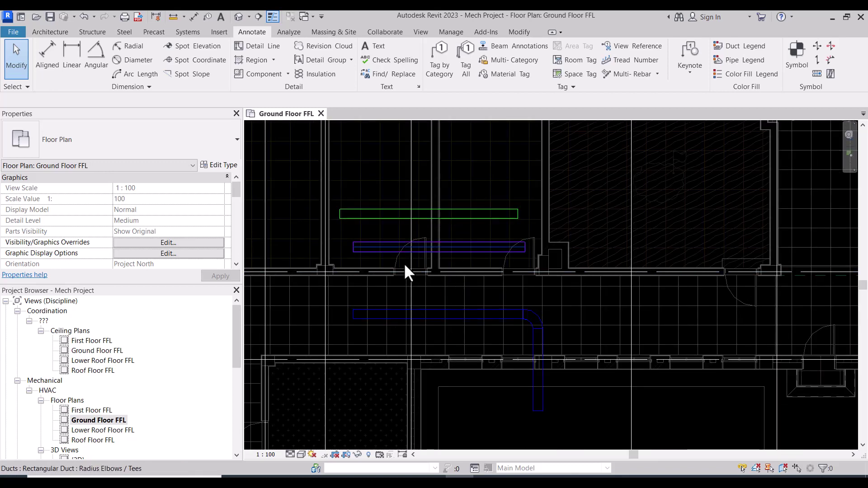
scroll(509, 285, down, 1)
scroll(505, 301, up, 1)
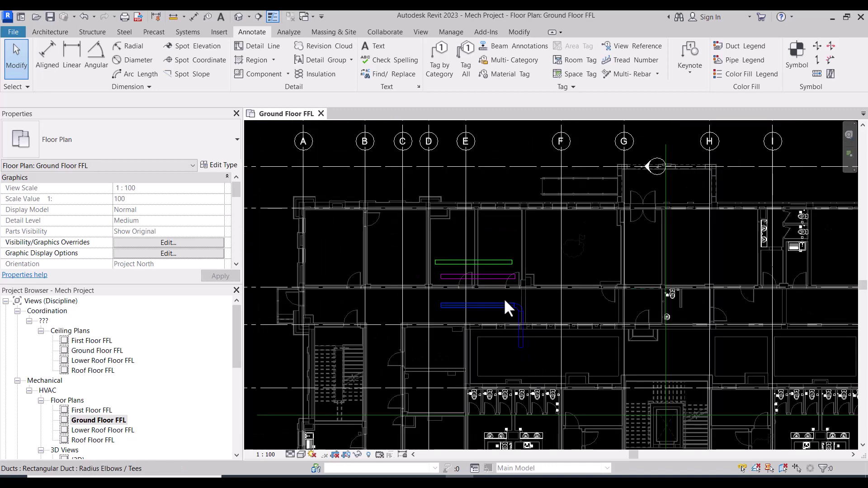
scroll(444, 221, down, 1)
scroll(438, 227, down, 1)
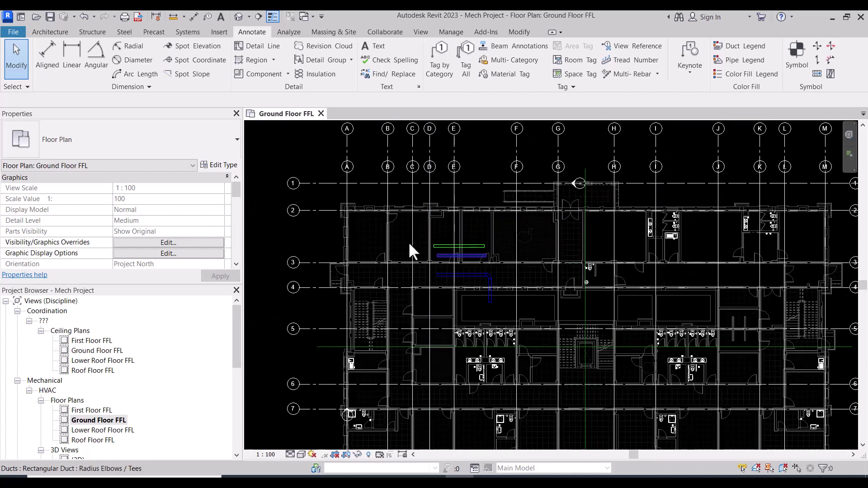
scroll(497, 262, down, 1)
scroll(489, 267, up, 2)
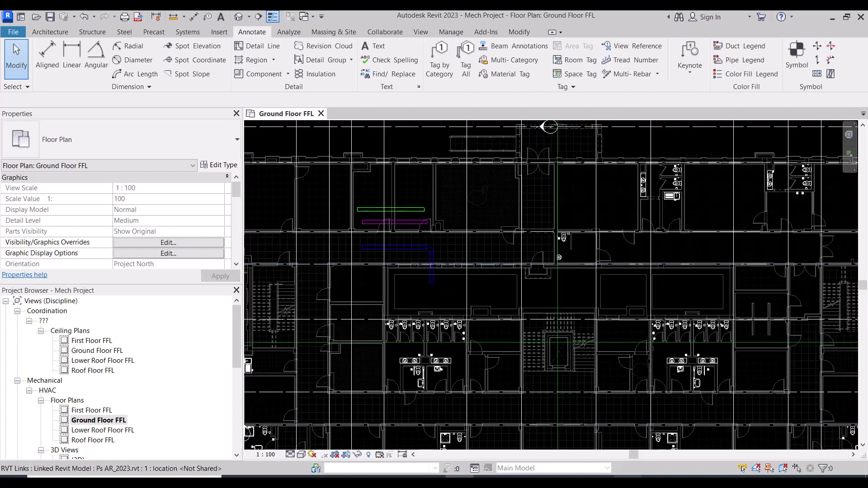